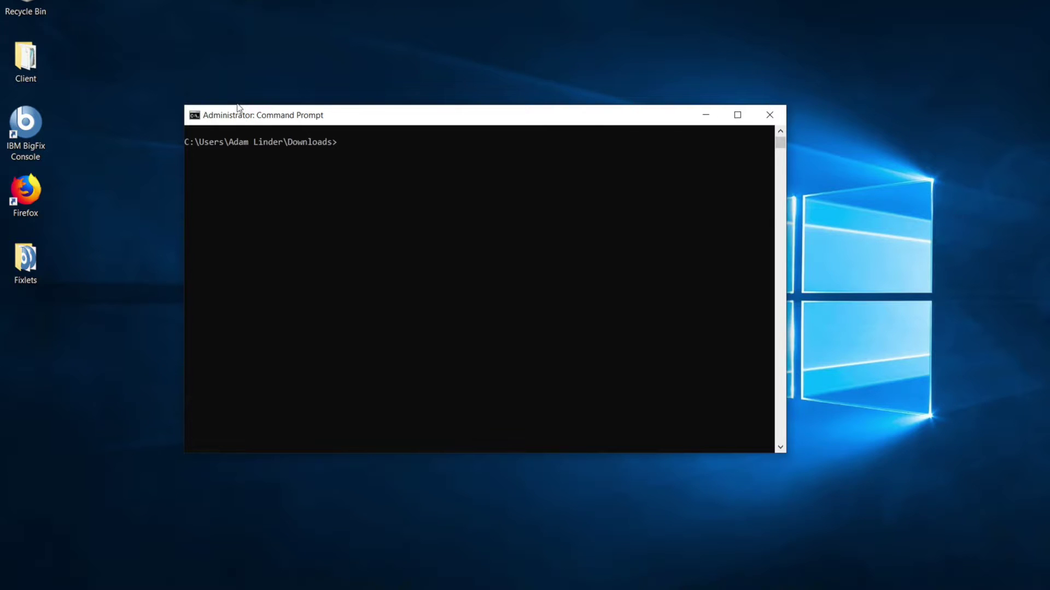
Display the R-3.6.1-win.exe /? setup parameters help, then dismiss it and return to the console prompt.
text(R-3.6.1-win.exe /?)
key(Return)
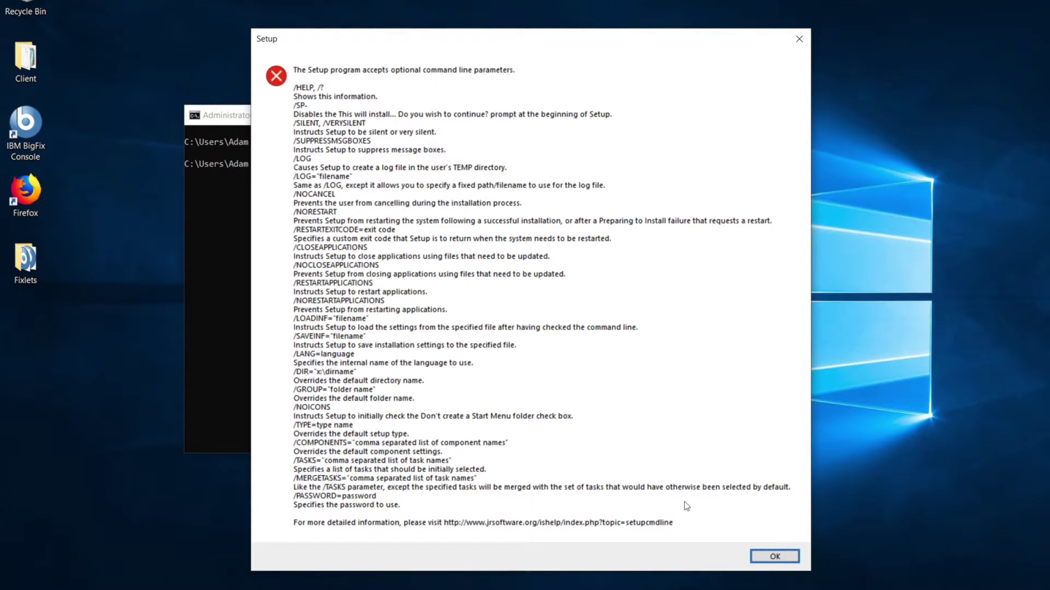
click(764, 558)
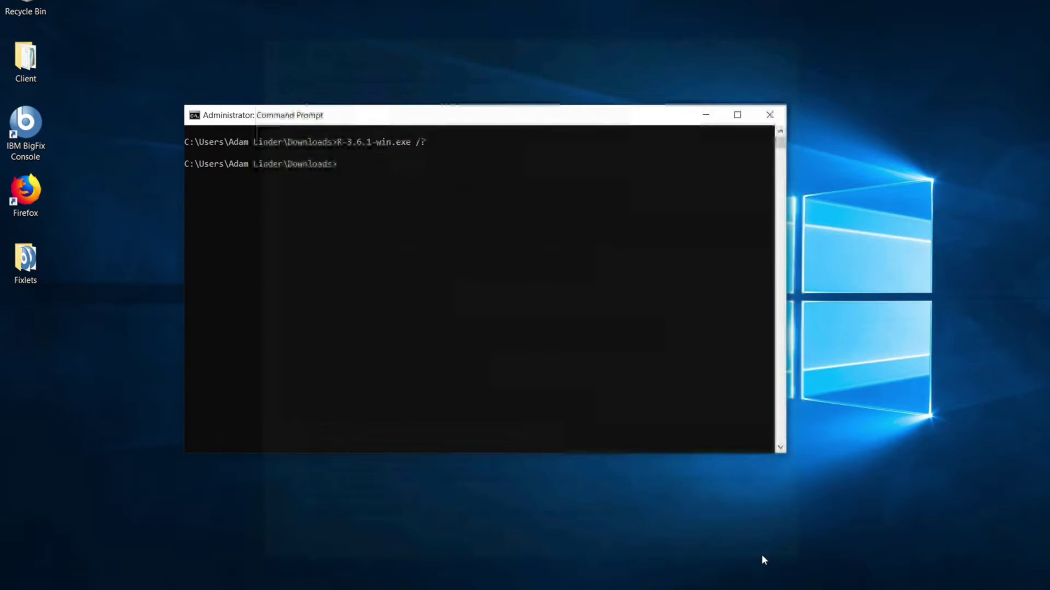
click(552, 319)
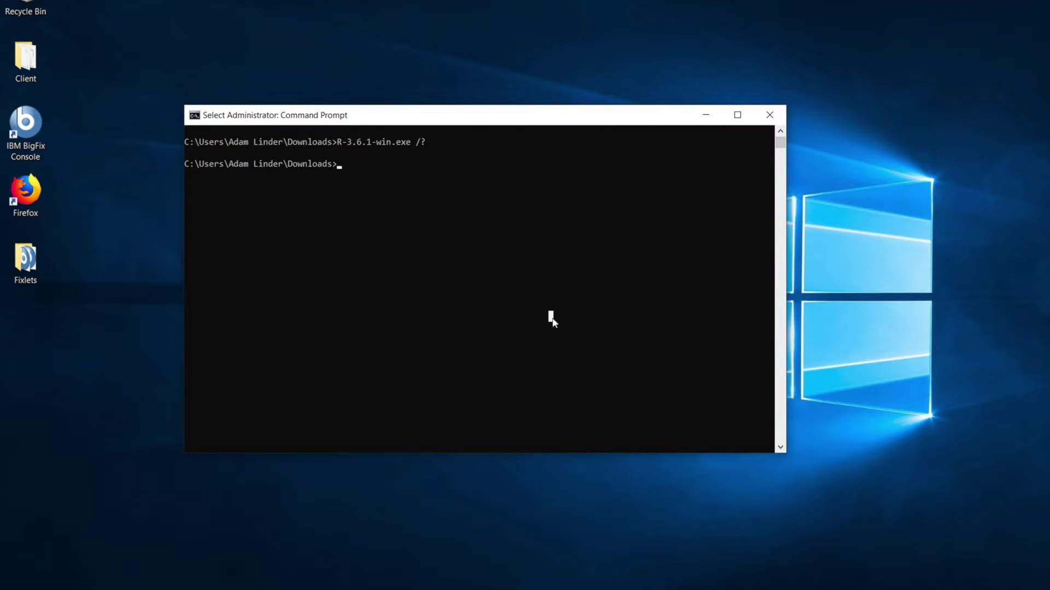
Install 7z1900-x64.msi silently with /qn /norestart and a verbose log at C:\temp\7zip.log.
text(msiexe)
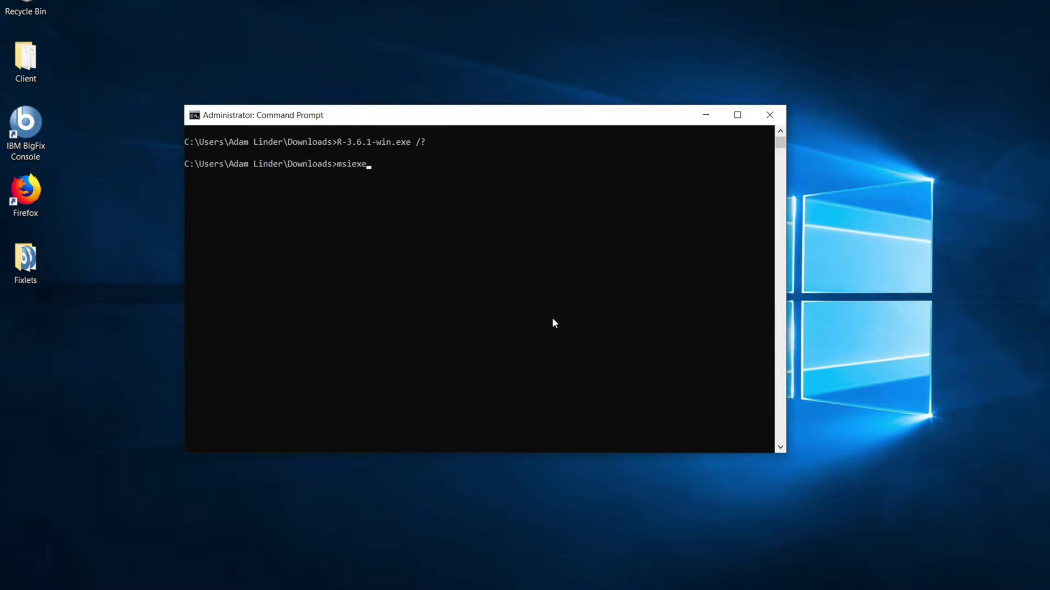
text(c /i 7z1900-x64.msi /qn)
text(/norestart)
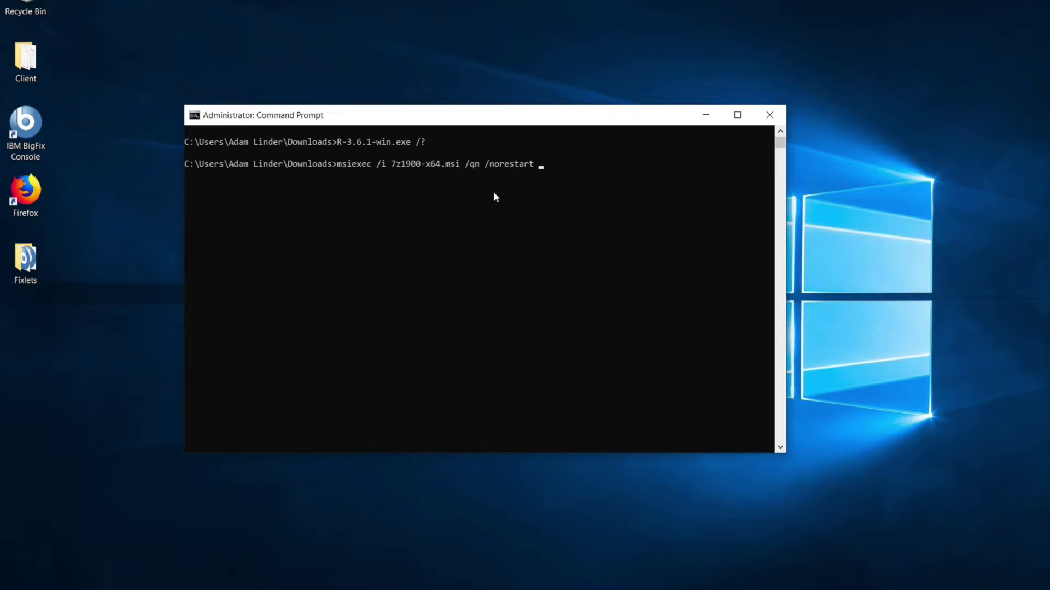
text(/l*v C:\temp\7zip.log)
key(Return)
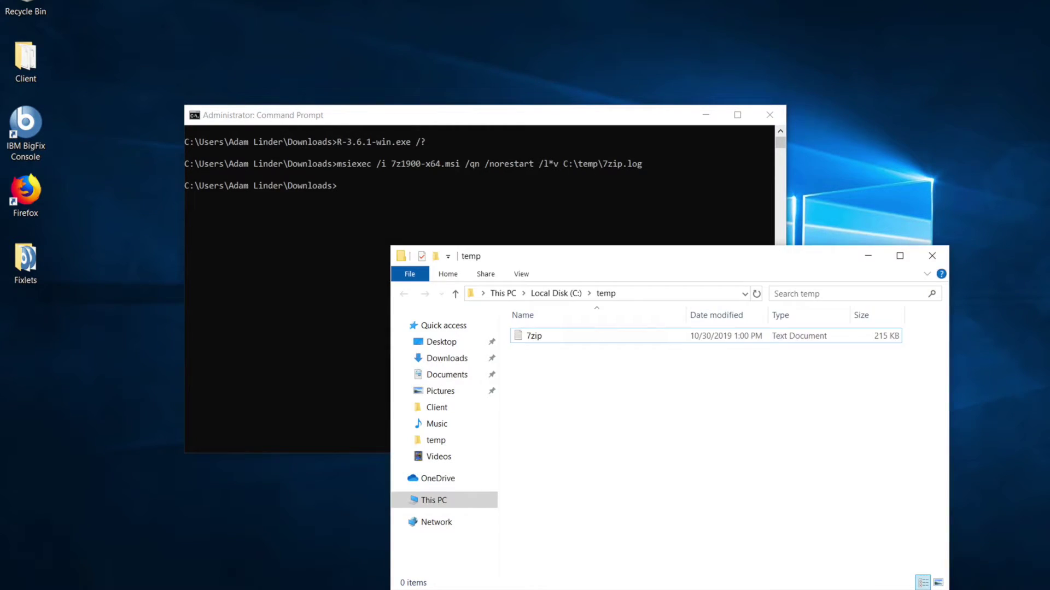
Select the 7zip log in C:\temp, then launch 7-Zip File Manager from Start search.
click(874, 340)
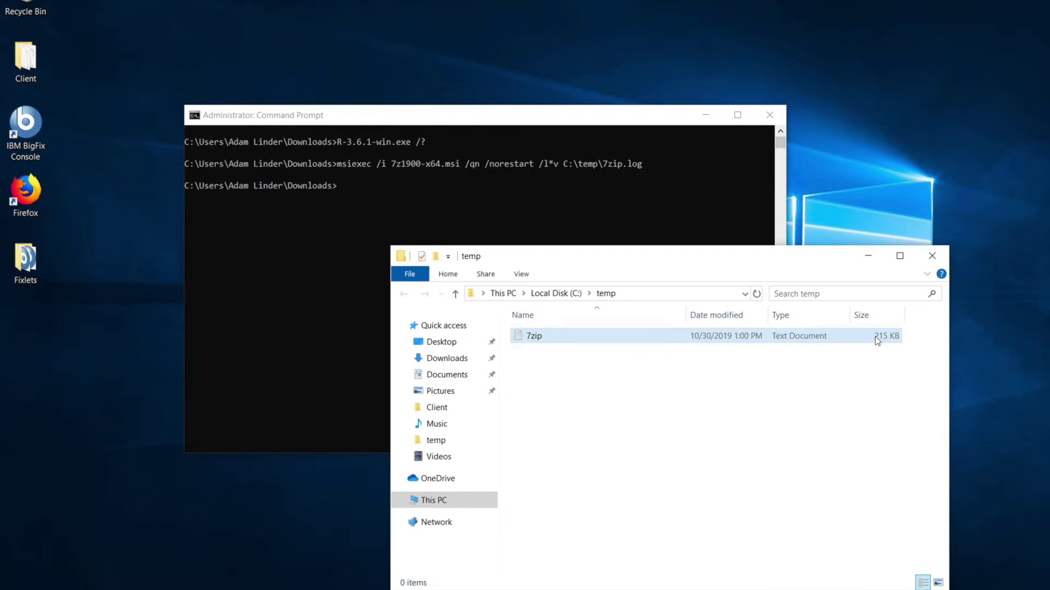
key(super)
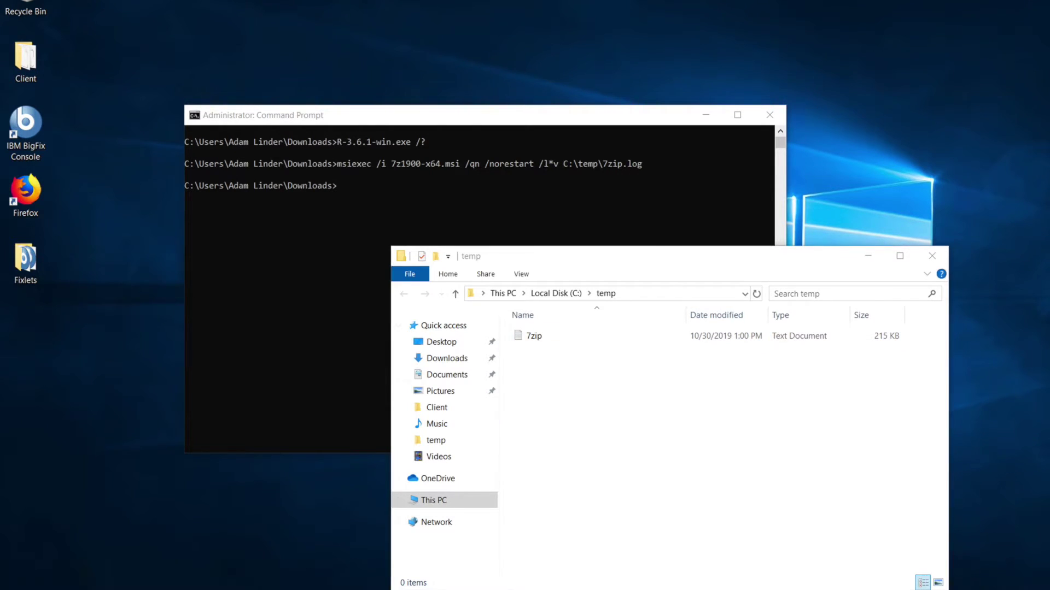
text(zip)
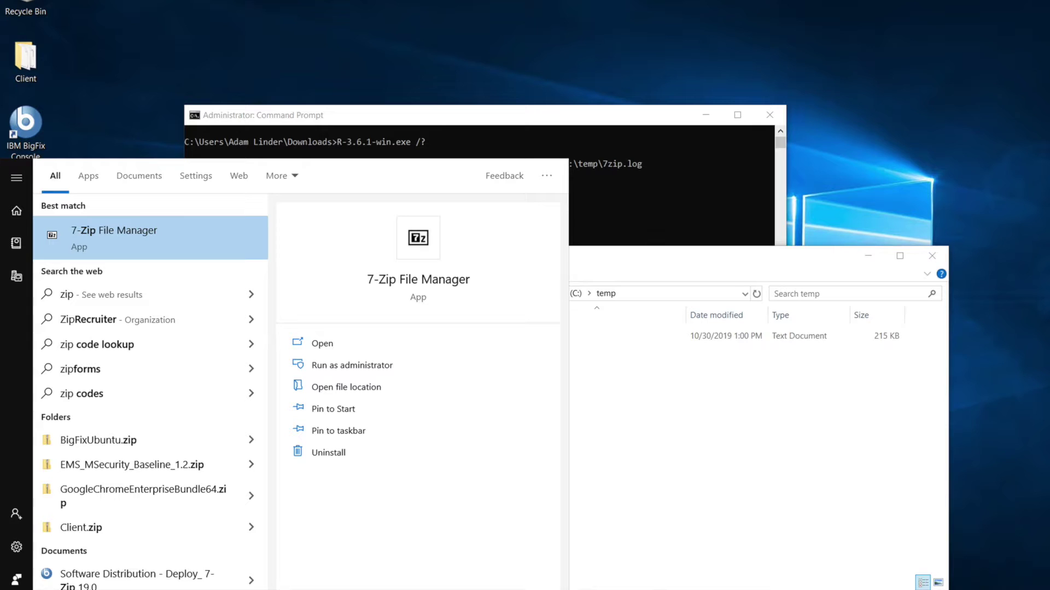
key(Return)
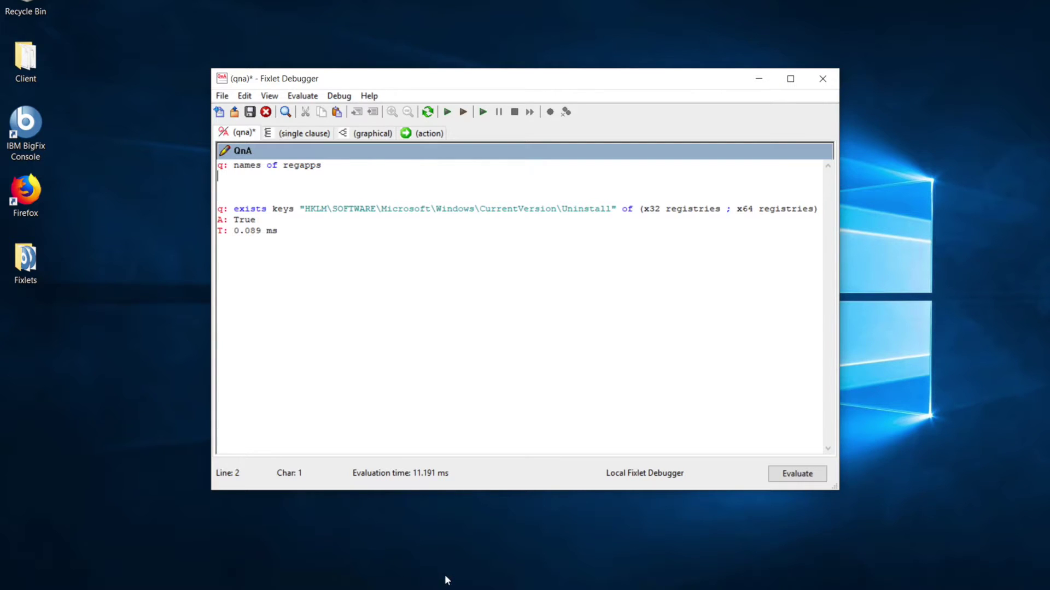
Evaluate the names of regapps query in the QnA tab to list registered applications.
double_click(303, 165)
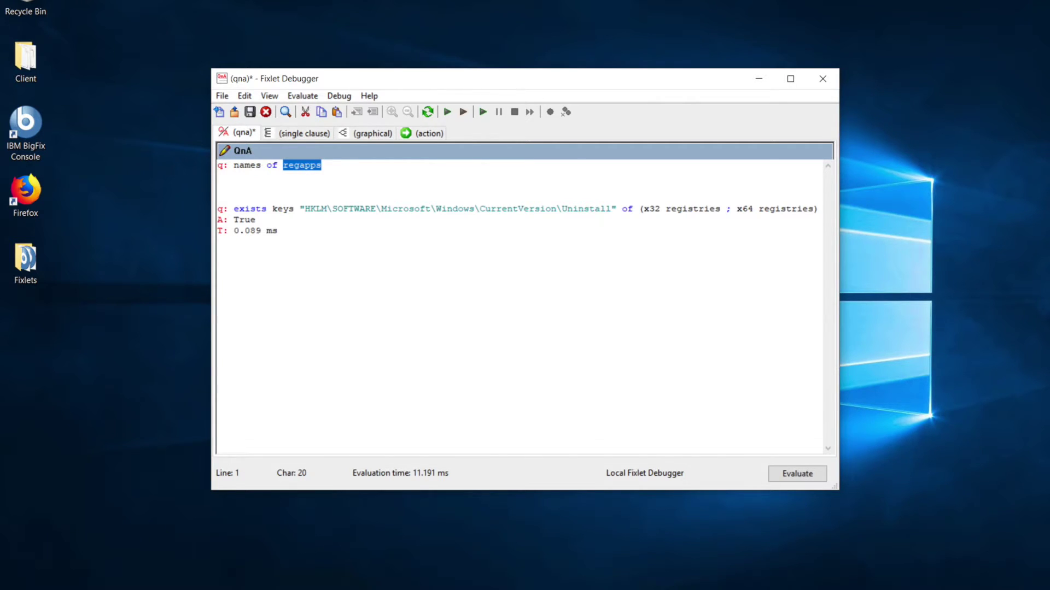
click(218, 176)
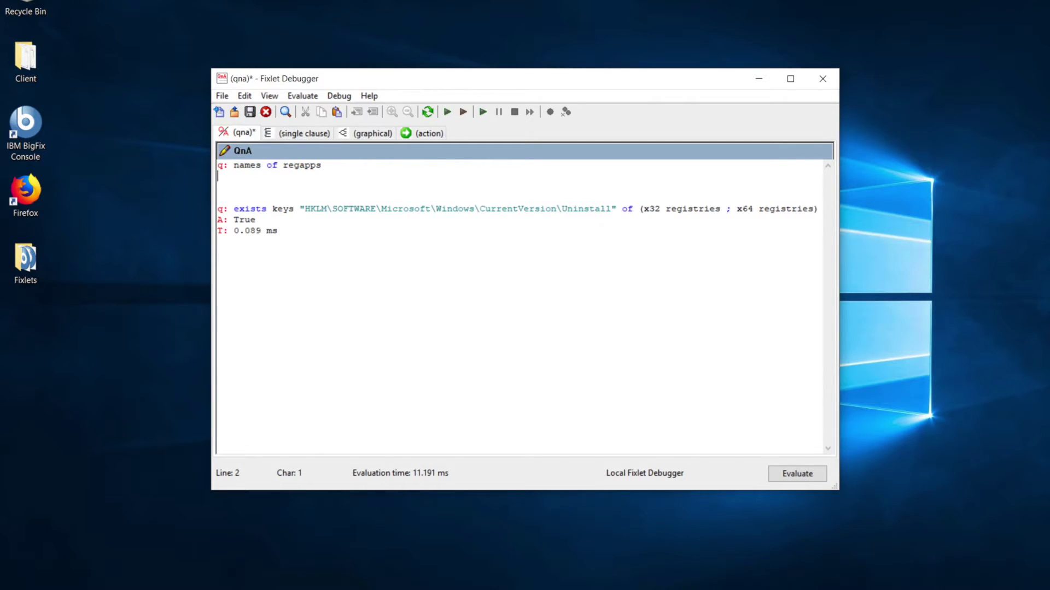
click(800, 472)
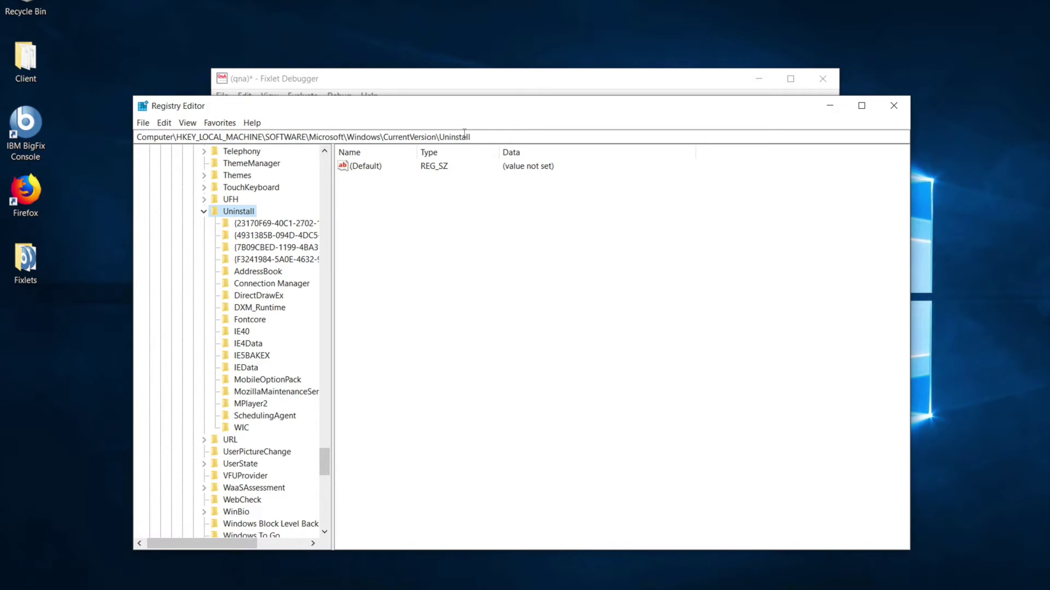
Inspect the 7-Zip and Visual C++ runtime Uninstall subkeys for DisplayName and DisplayVersion values.
click(263, 226)
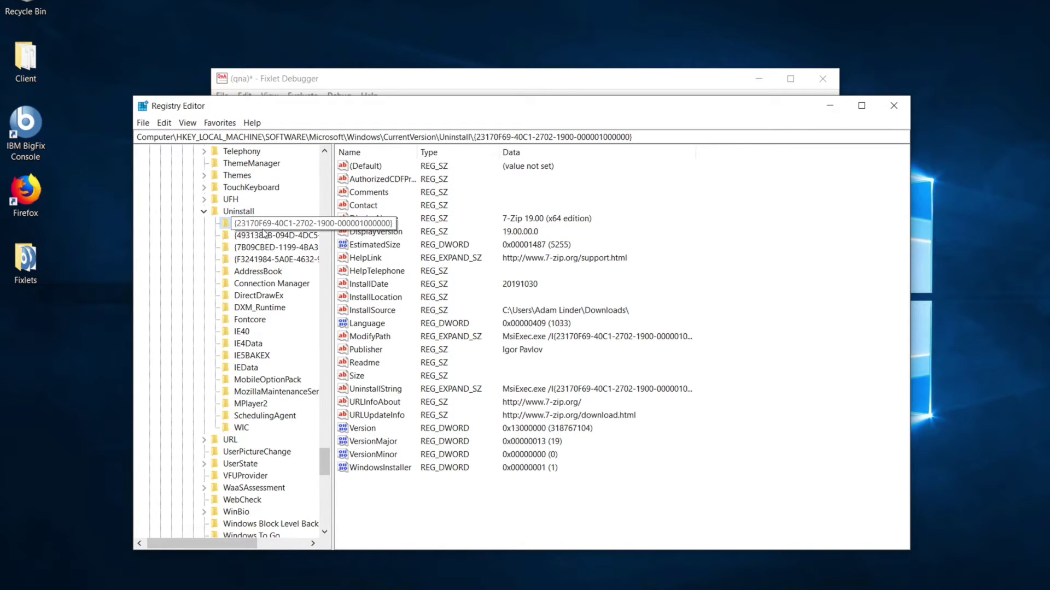
click(275, 238)
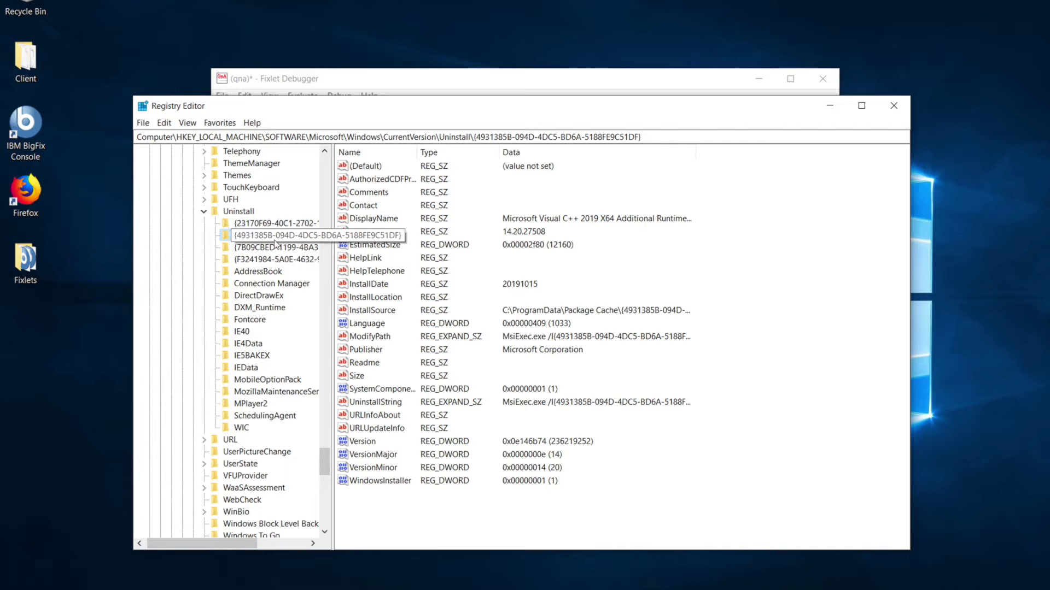
click(280, 249)
click(282, 260)
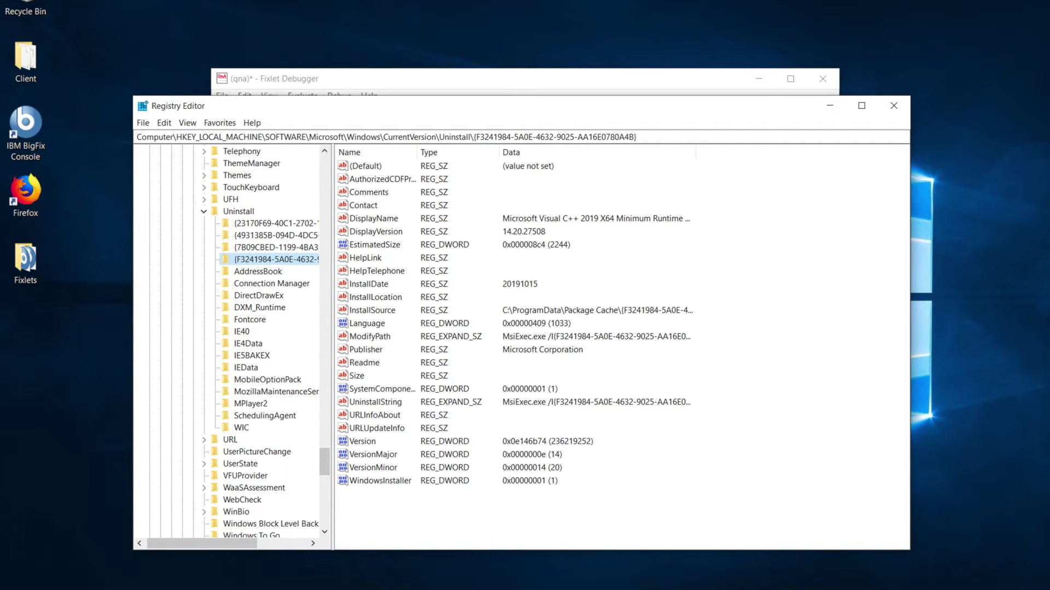
Back in Fixlet Debugger, delete the regapps query and all its answers.
click(621, 588)
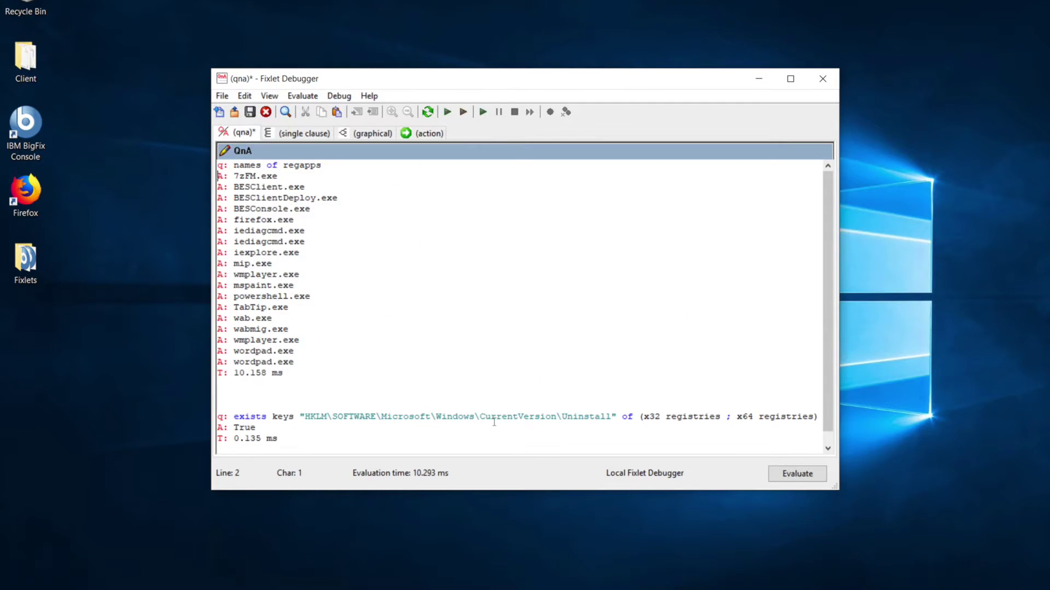
scroll(452, 289, down, 1)
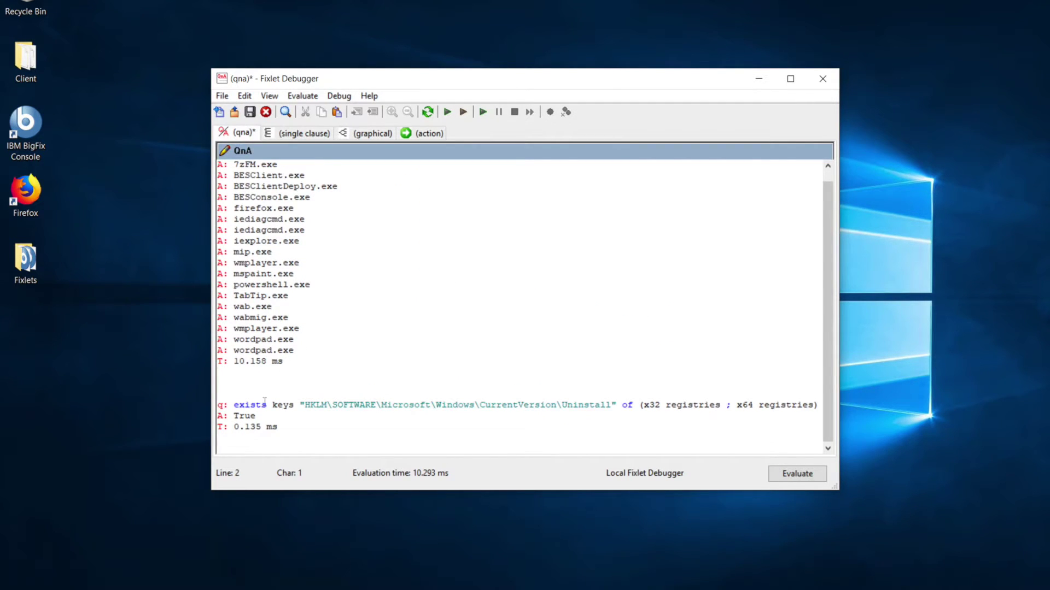
drag(317, 394, 153, 22)
key(Delete)
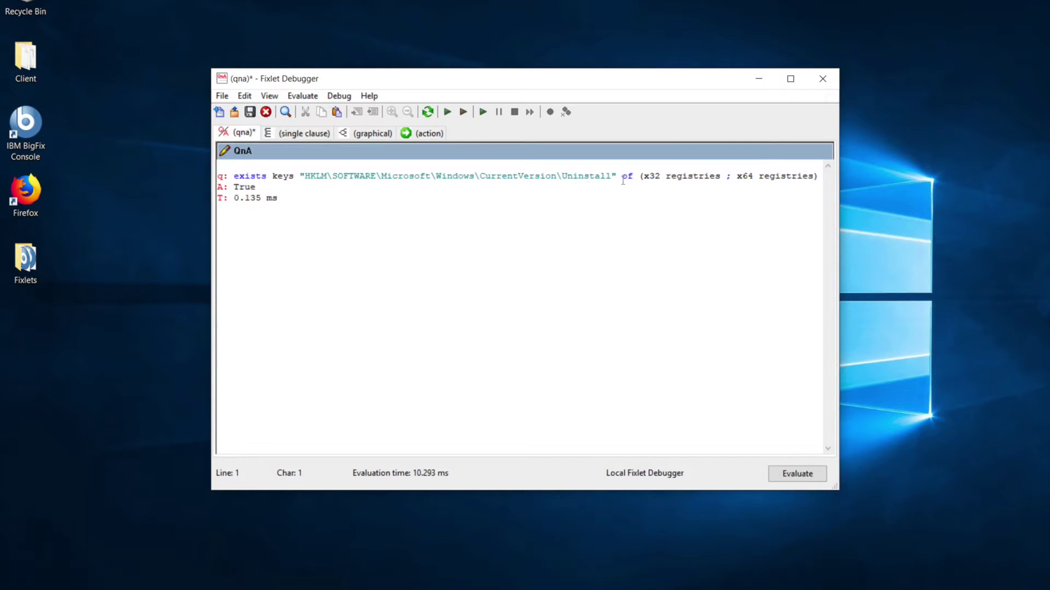
Replace exists with keys of in the Uninstall query and evaluate to list all subkeys.
drag(643, 176, 698, 176)
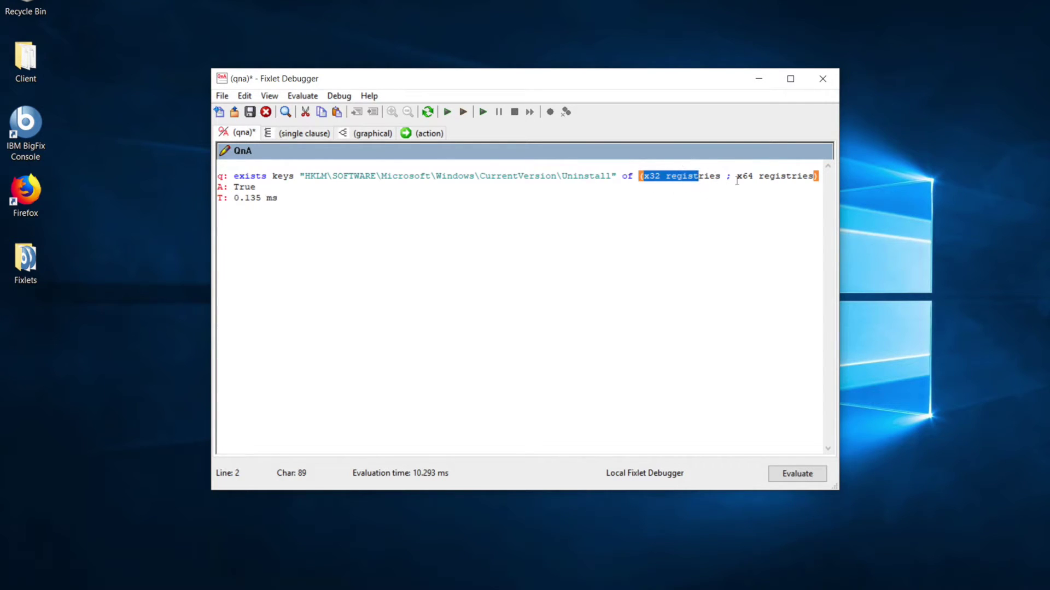
click(756, 176)
click(770, 176)
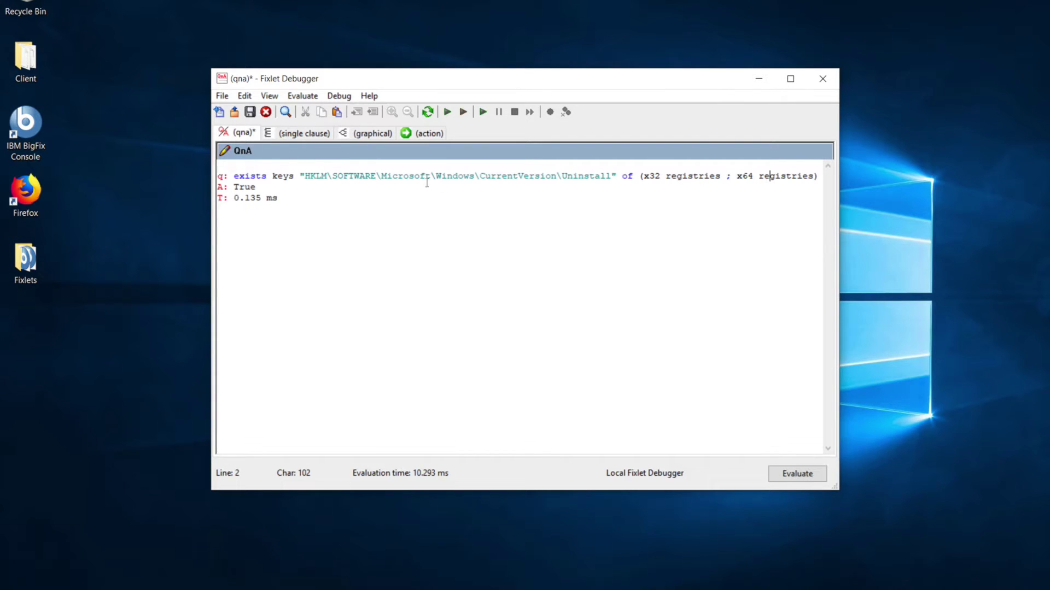
double_click(256, 176)
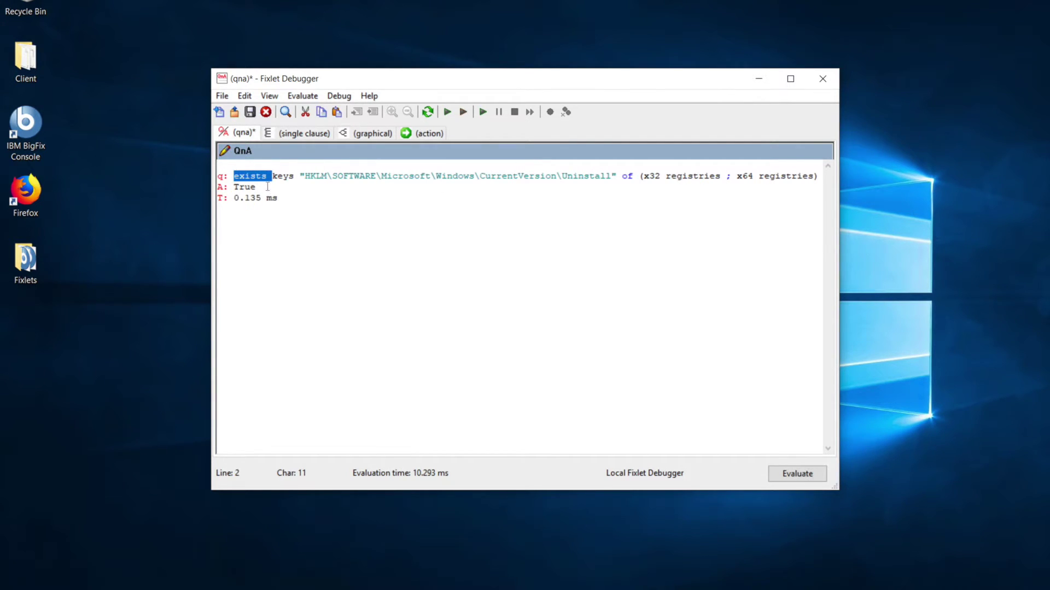
text(keys )
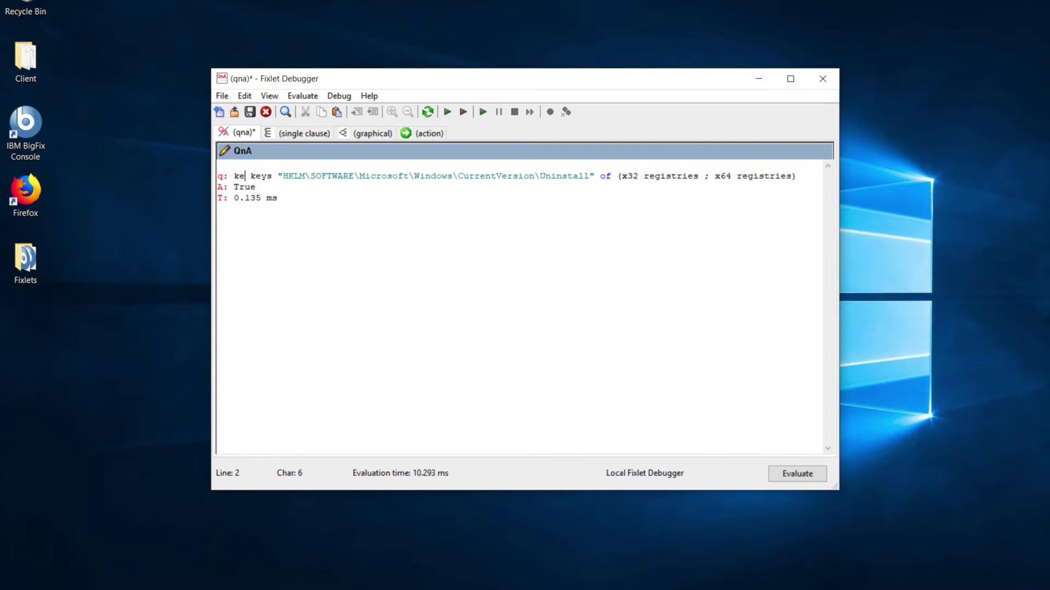
text(of)
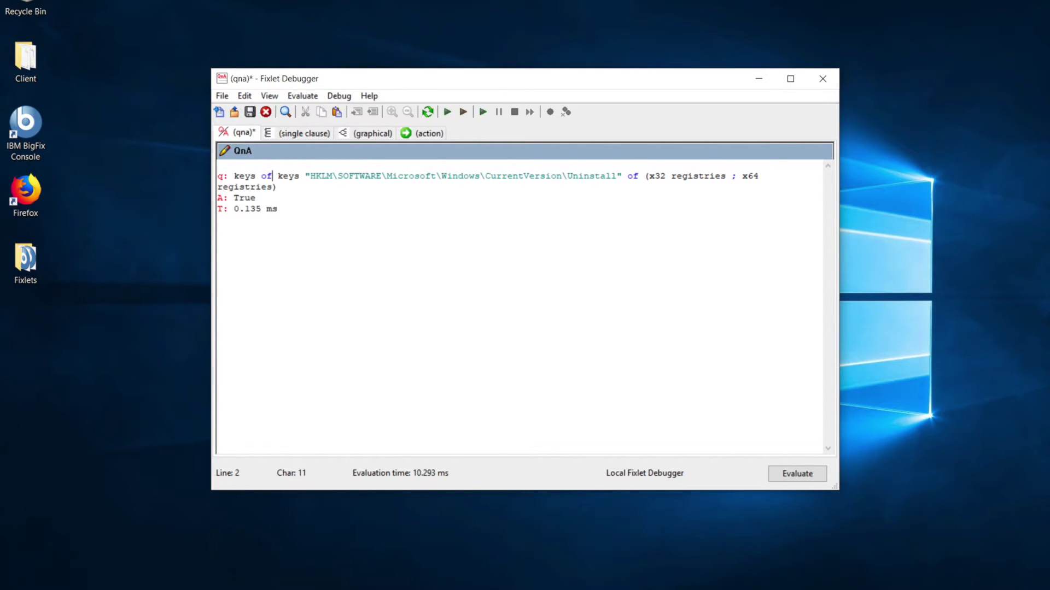
key(ctrl+Return)
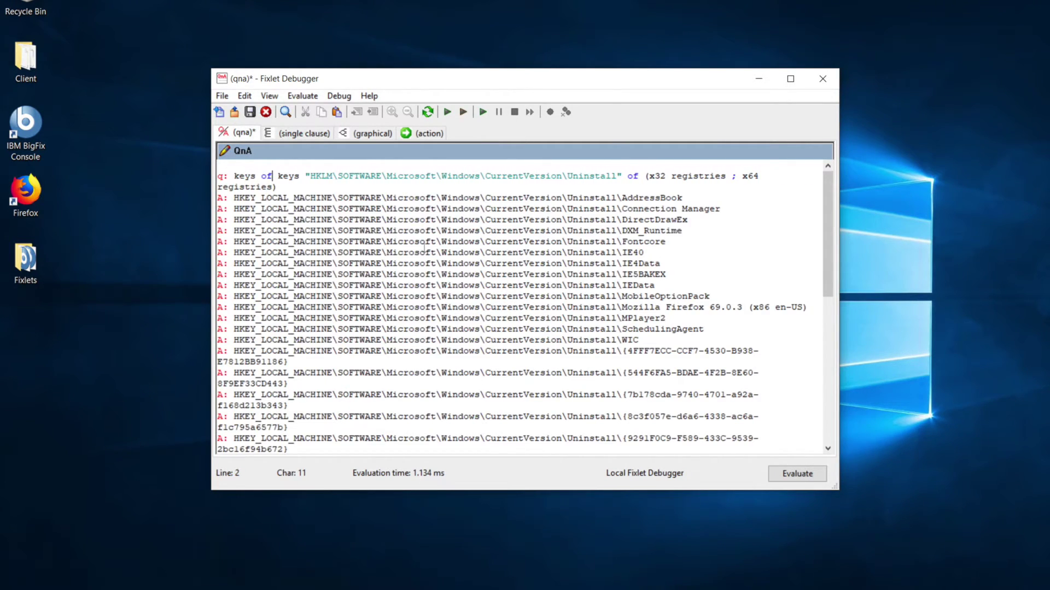
drag(828, 279, 828, 315)
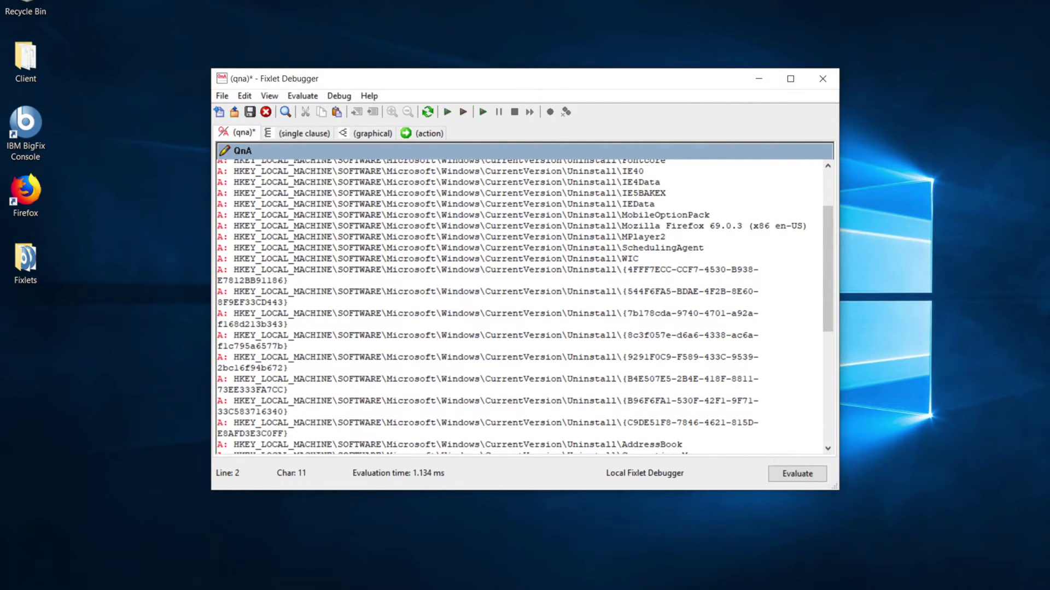
drag(825, 241, 829, 160)
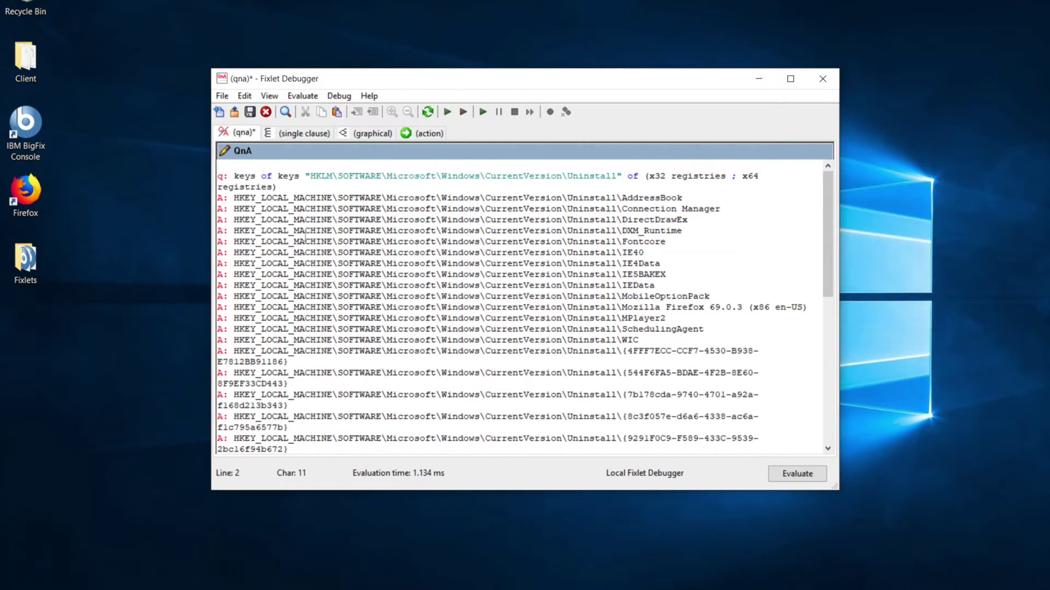
click(236, 176)
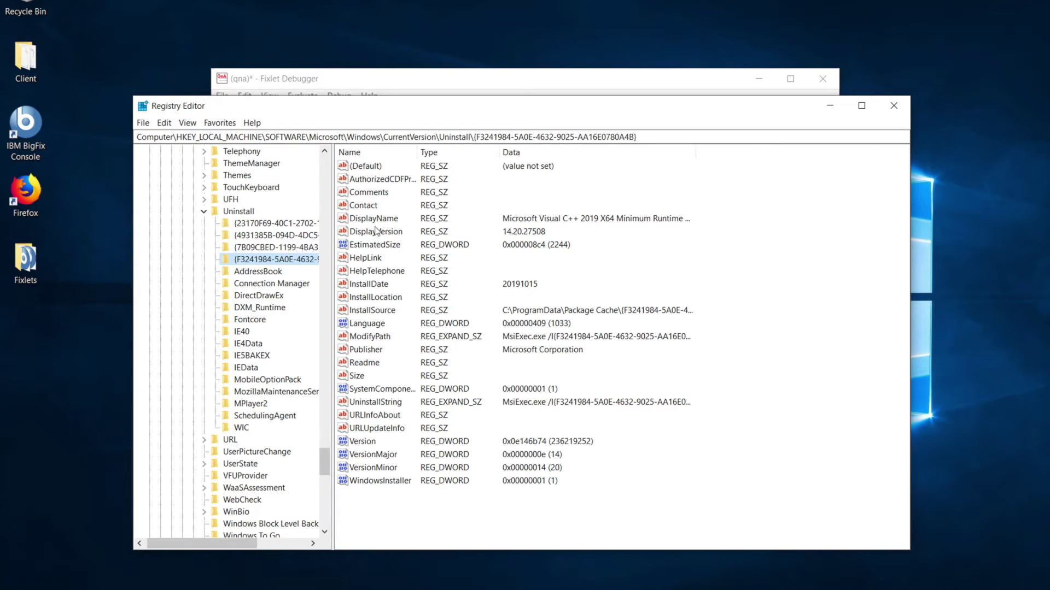
Prefix the query with values "DisplayName" of and evaluate, finding 7-Zip 19.00 (x64 edition) among the answers.
click(378, 224)
click(378, 86)
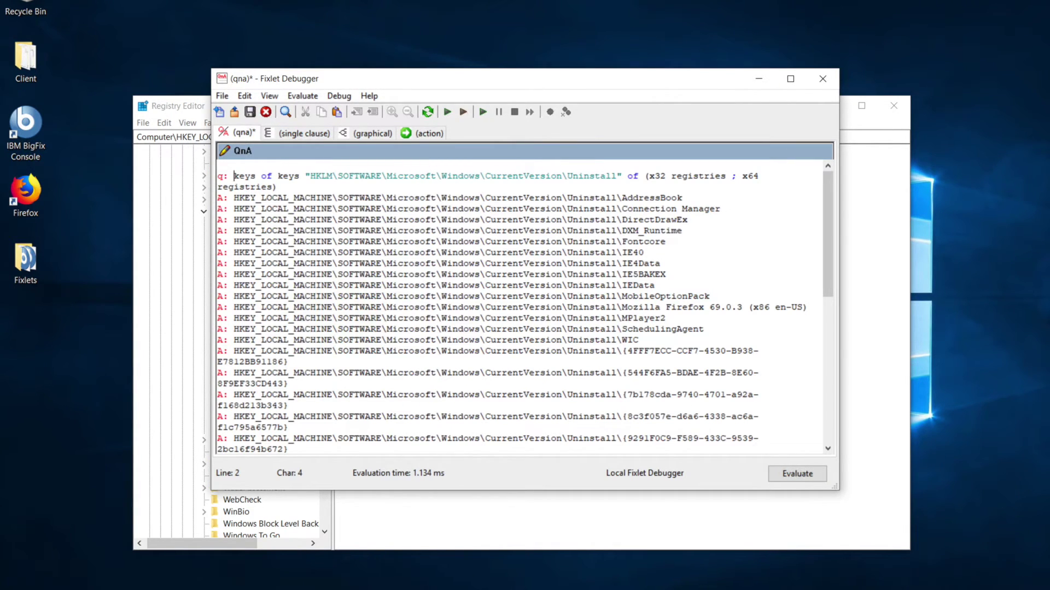
text(values "Displa)
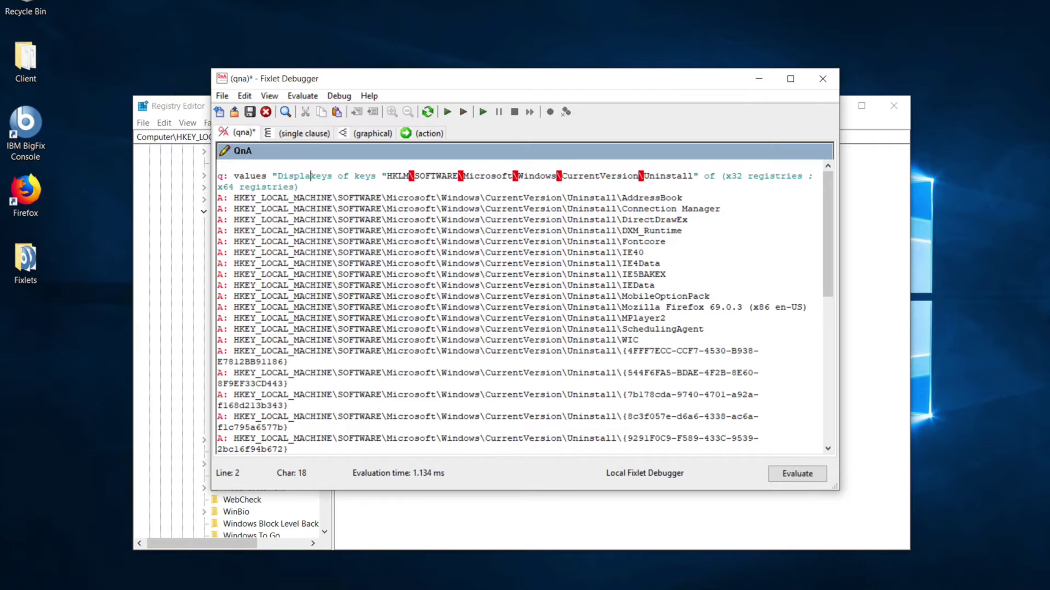
text(yName" of)
key(F5)
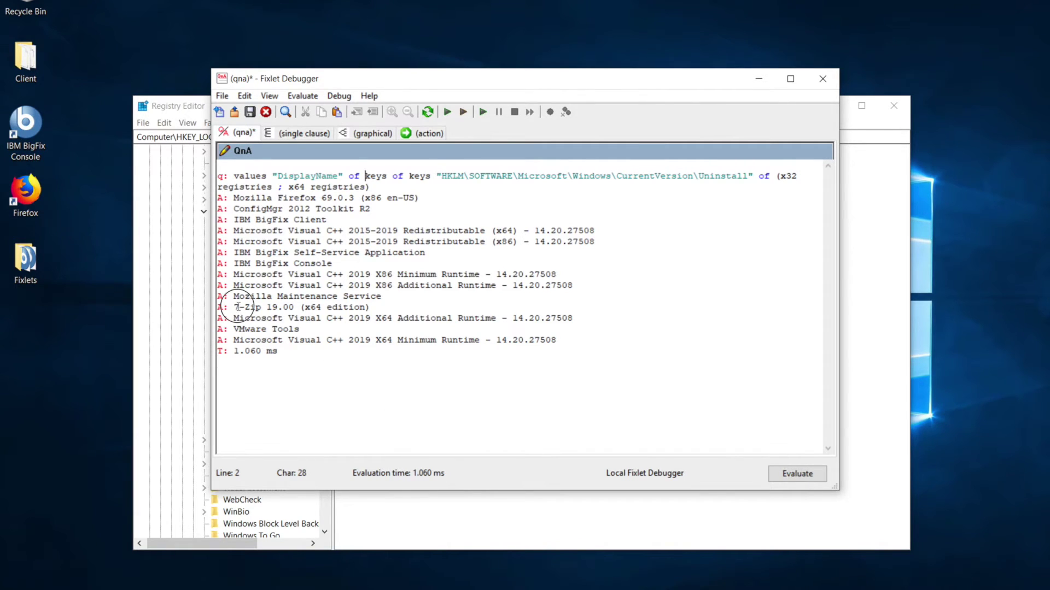
drag(239, 307, 266, 309)
click(262, 309)
click(288, 388)
Copy the DisplayName query to a new q: line and change it to DisplayVersion.
text(q:)
triple_click(282, 173)
shift+click(235, 176)
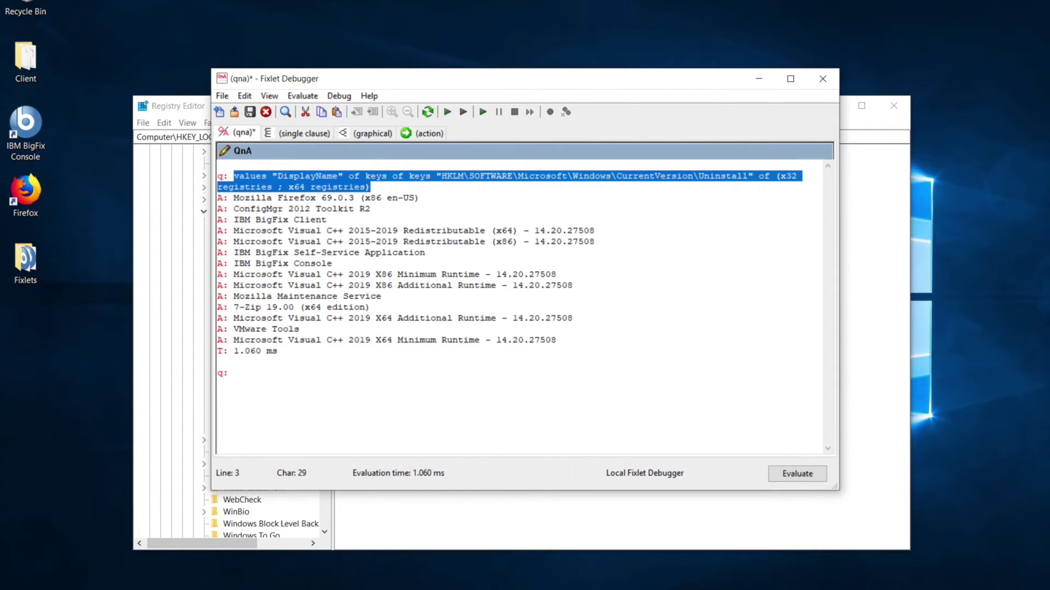
key(ctrl+c)
click(298, 414)
key(ctrl+v)
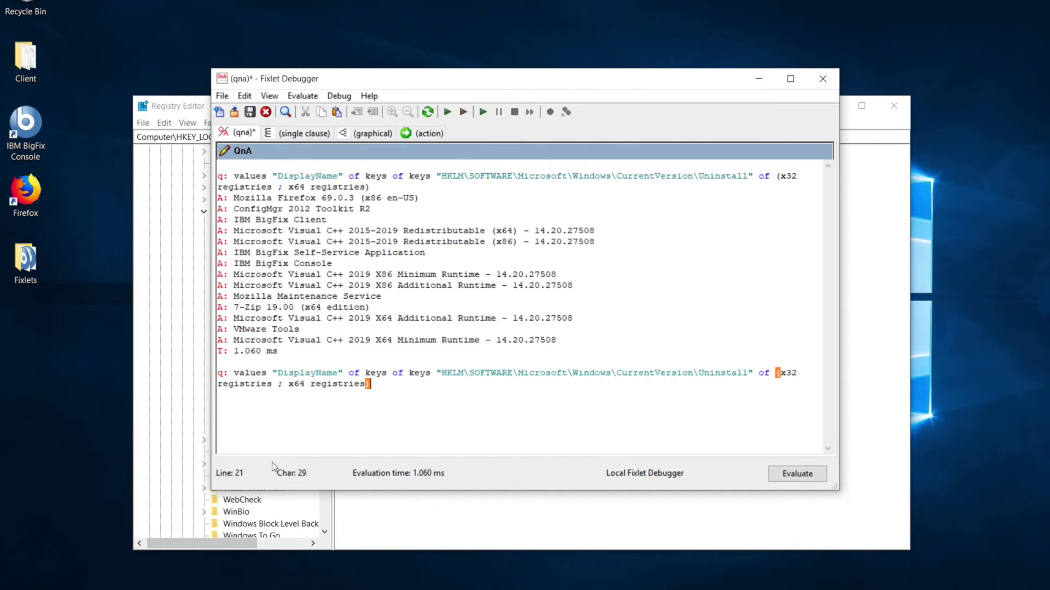
click(315, 374)
drag(315, 374, 338, 374)
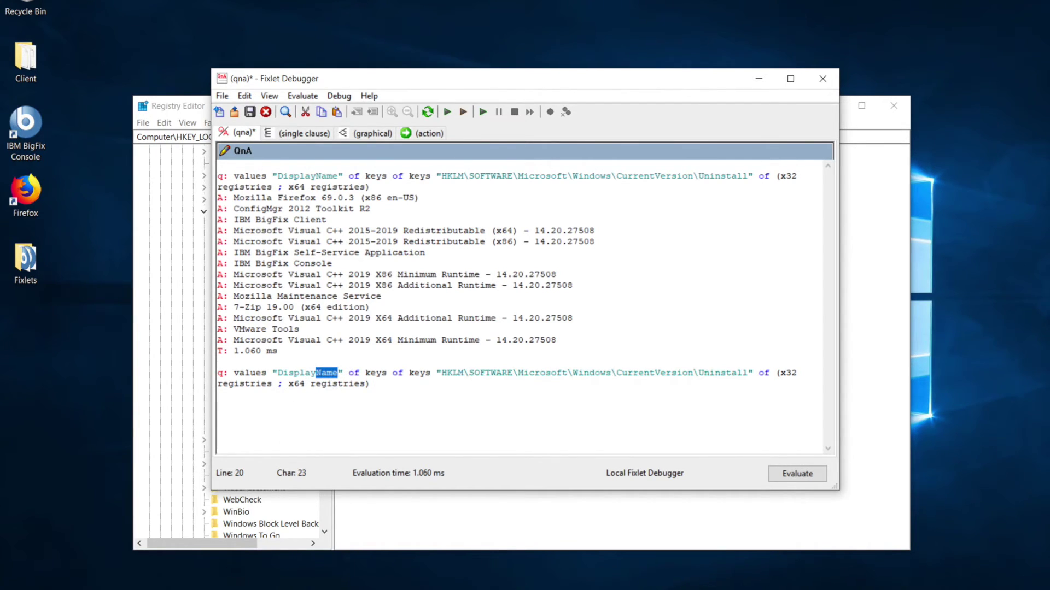
text(Version)
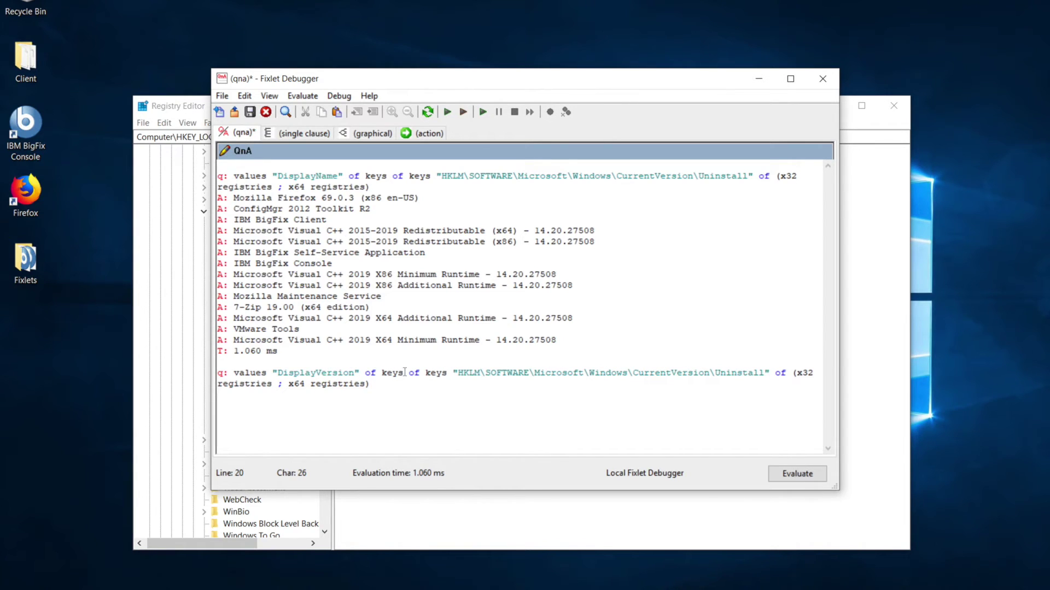
Filter keys with whose (value "DisplayName" of it as string starts with "7-Zip") and evaluate, returning 19.00.00.0.
click(409, 373)
text(whose)
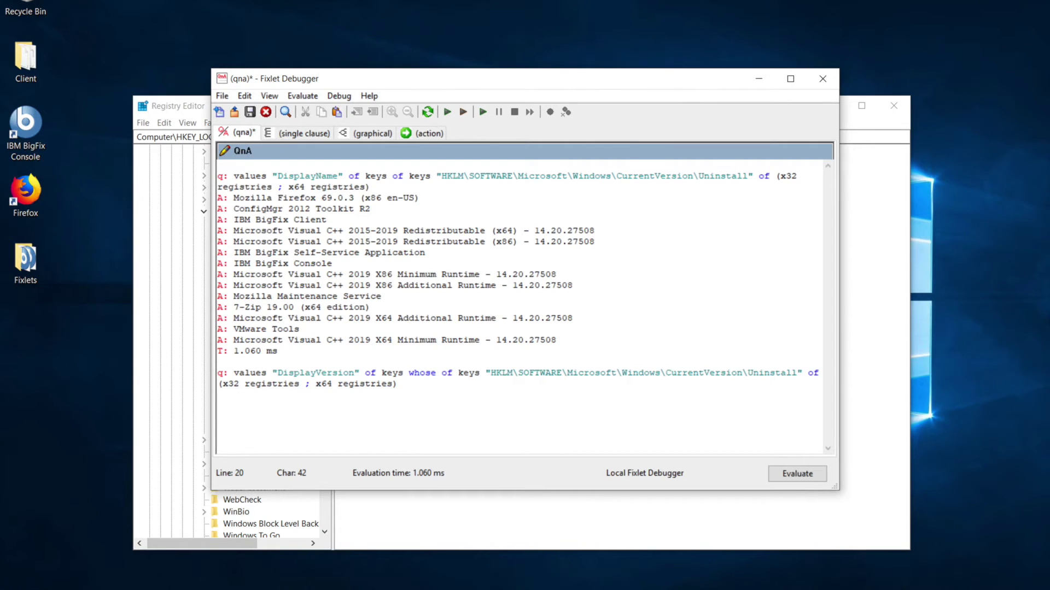
text((")
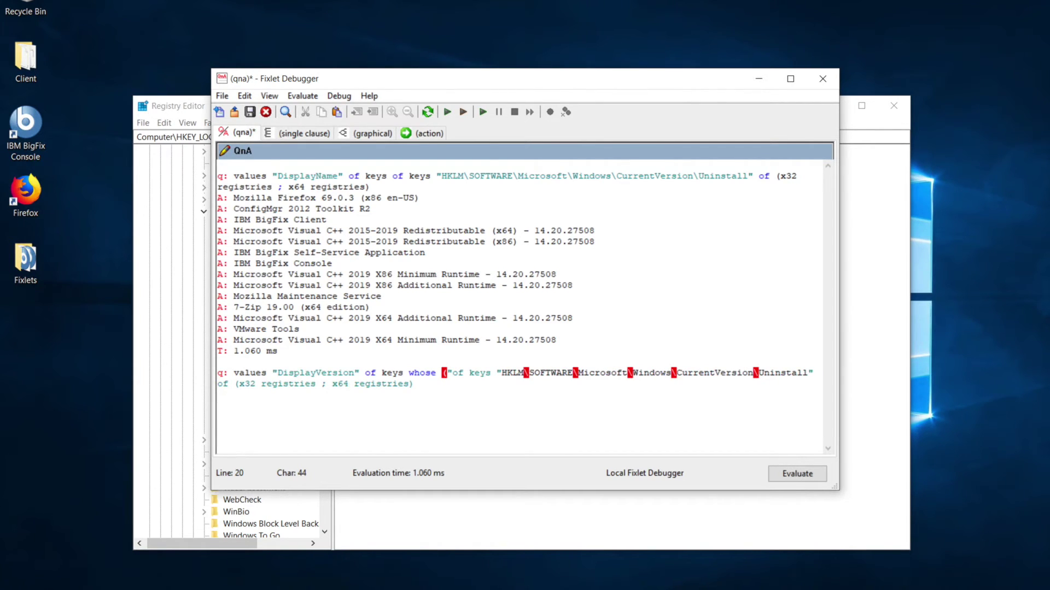
key(BackSpace)
text(value "DisplayName" of)
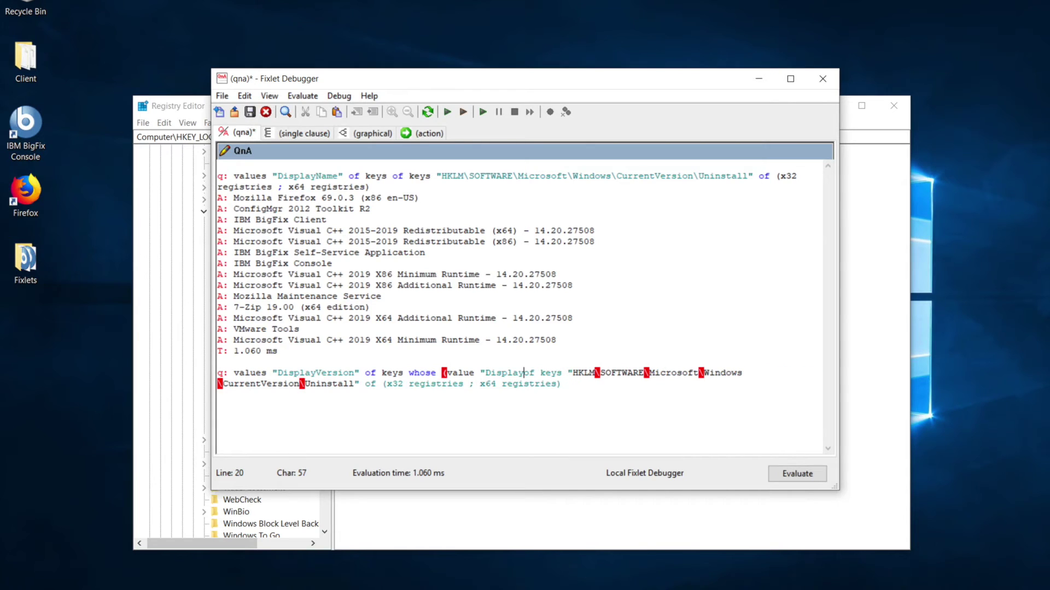
text( it as string )
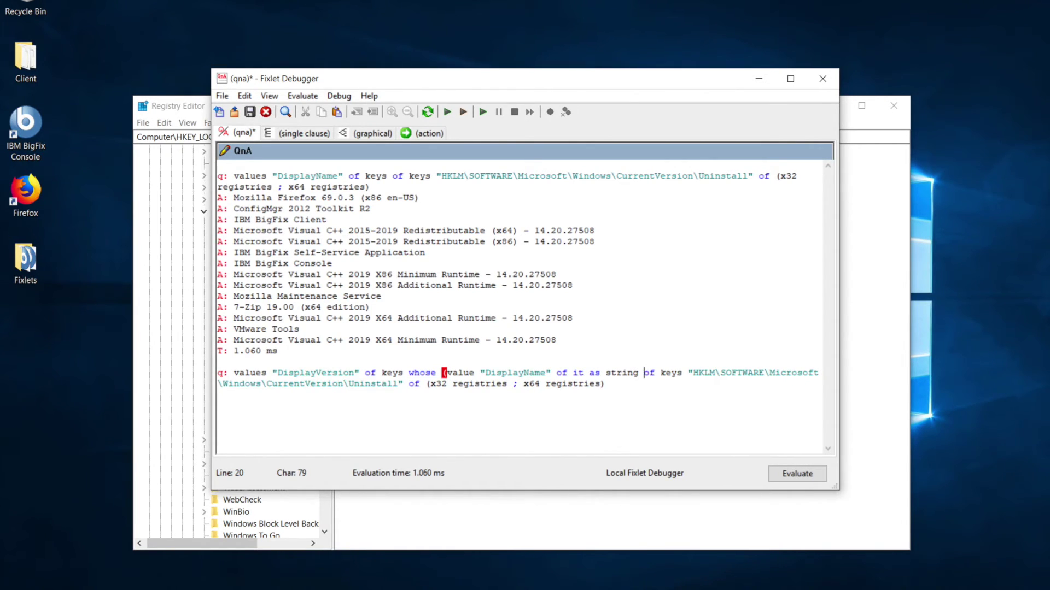
text(starts with "7-)
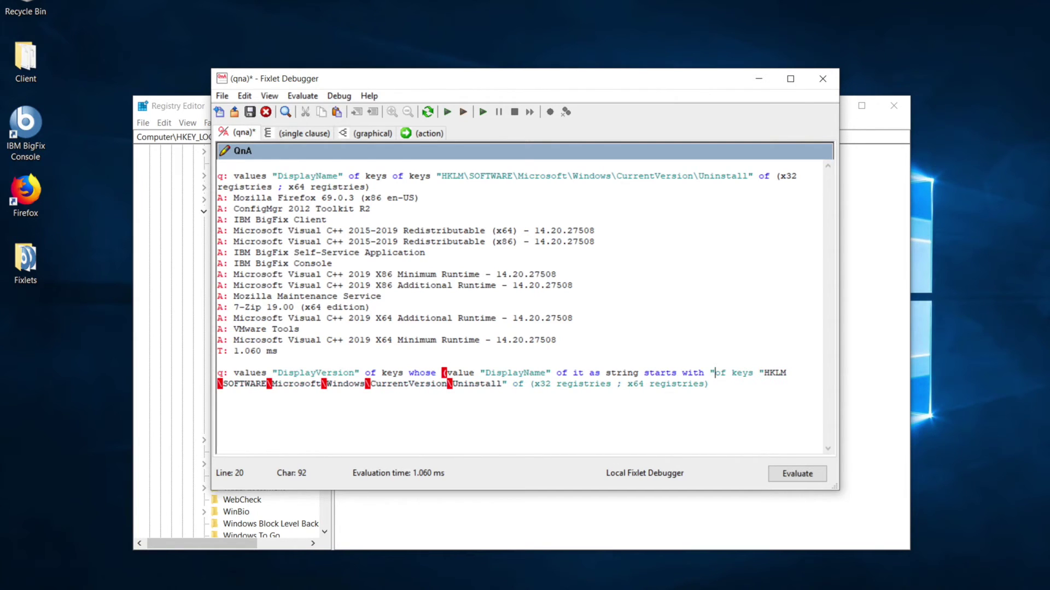
text(Zip"))
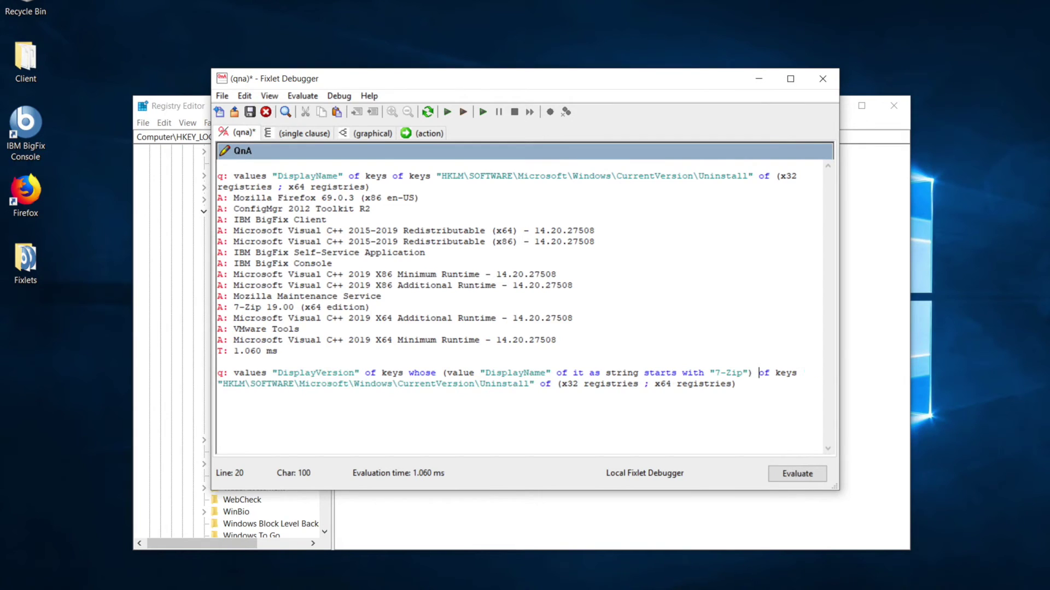
key(F5)
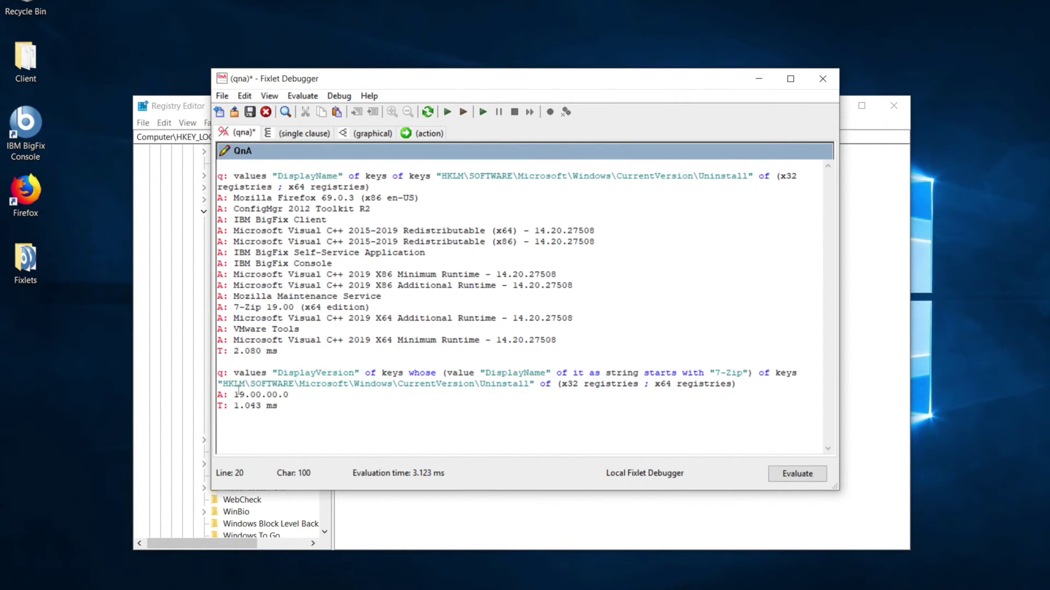
drag(281, 398, 235, 394)
Re-evaluate all queries and start a new empty q: line.
click(292, 418)
click(291, 418)
key(F5)
key(Return)
text(q:)
Paste the keys whose clause and add AND value "DisplayVersion" of it as string >= "19.00.00.0", then evaluate.
drag(382, 373, 741, 387)
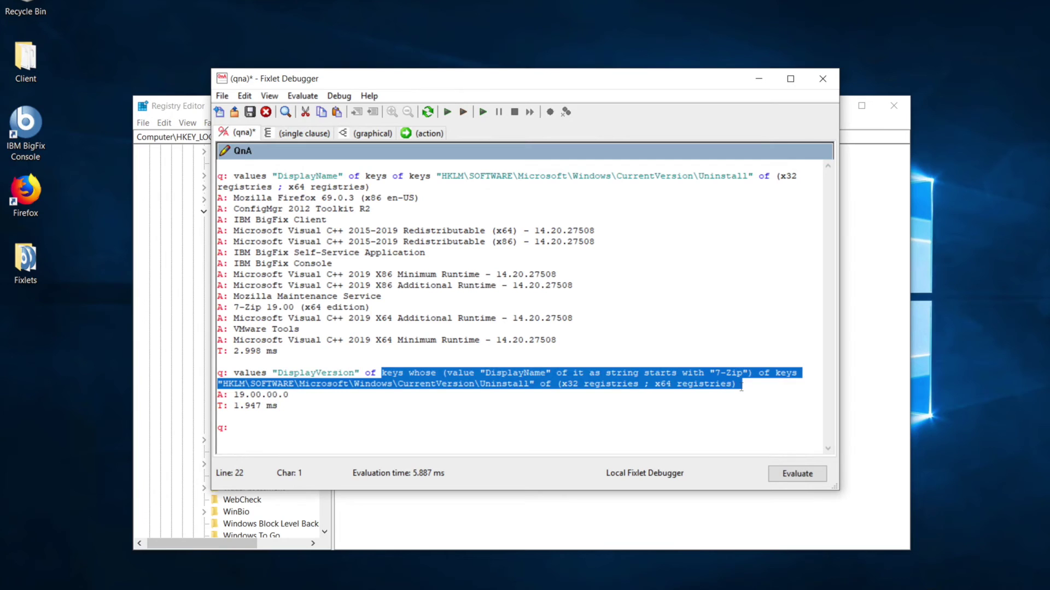
click(319, 428)
key(ctrl+v)
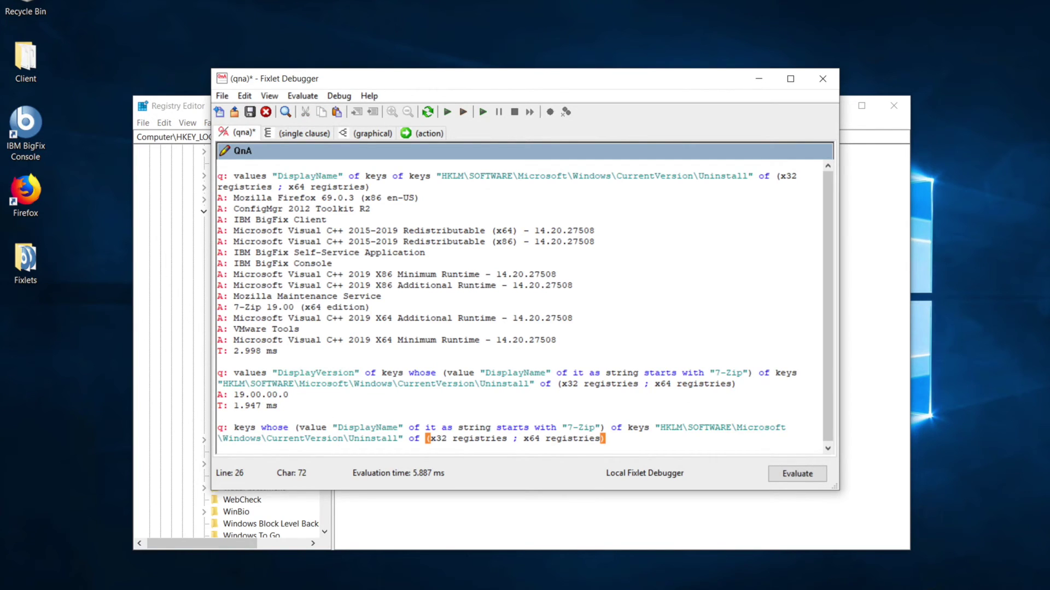
click(272, 428)
click(600, 429)
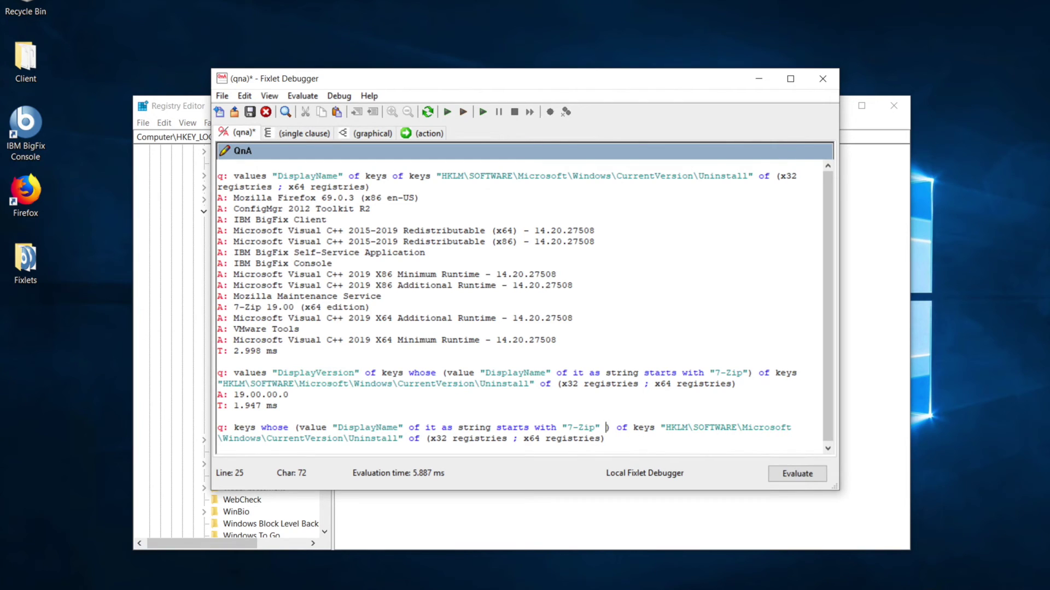
text(AND )
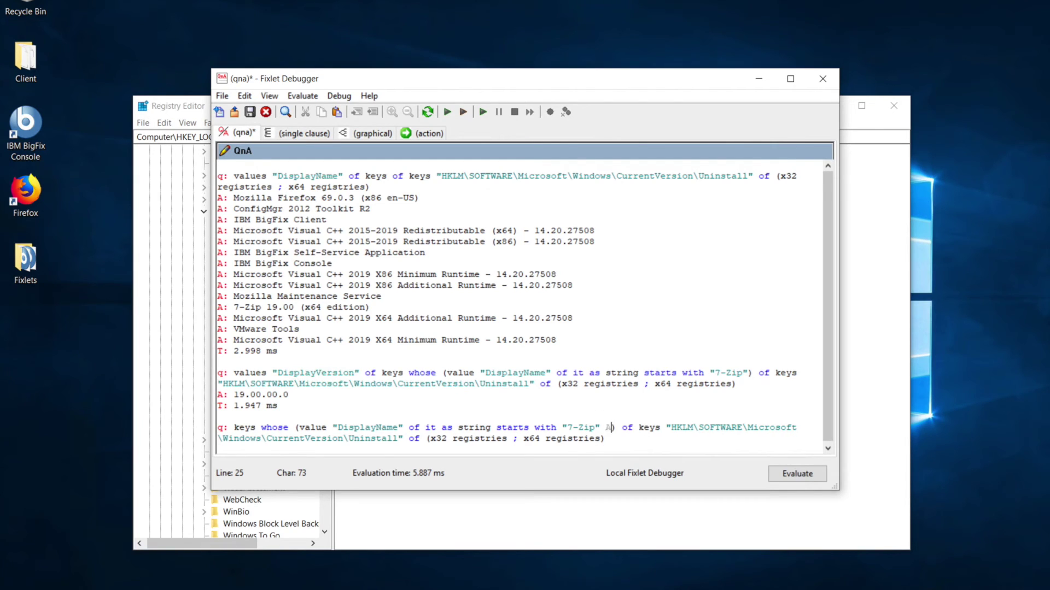
text(value )
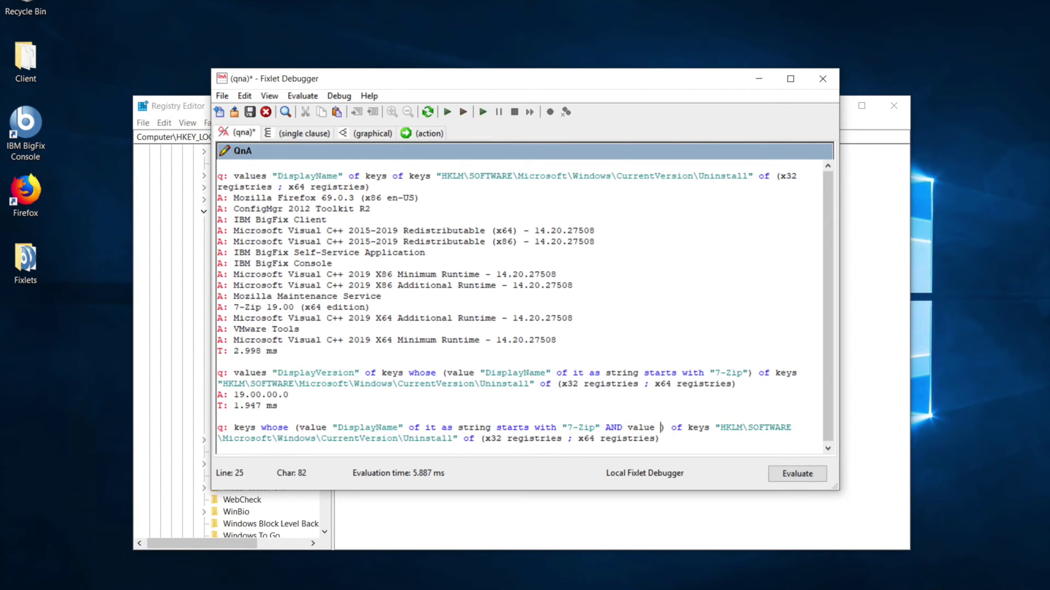
text("DisplayVersion" )
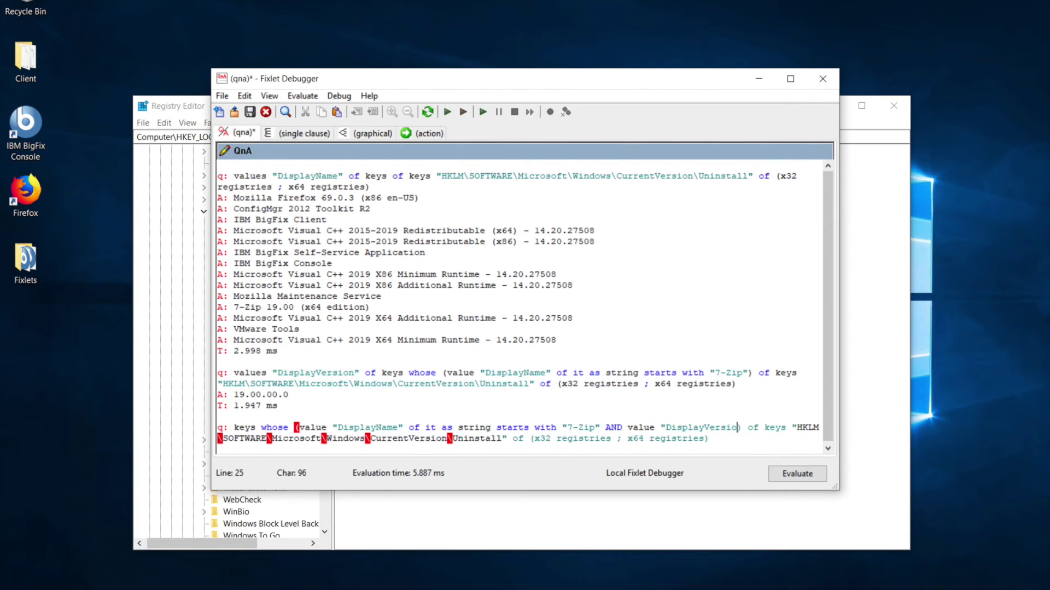
text(of it as string )
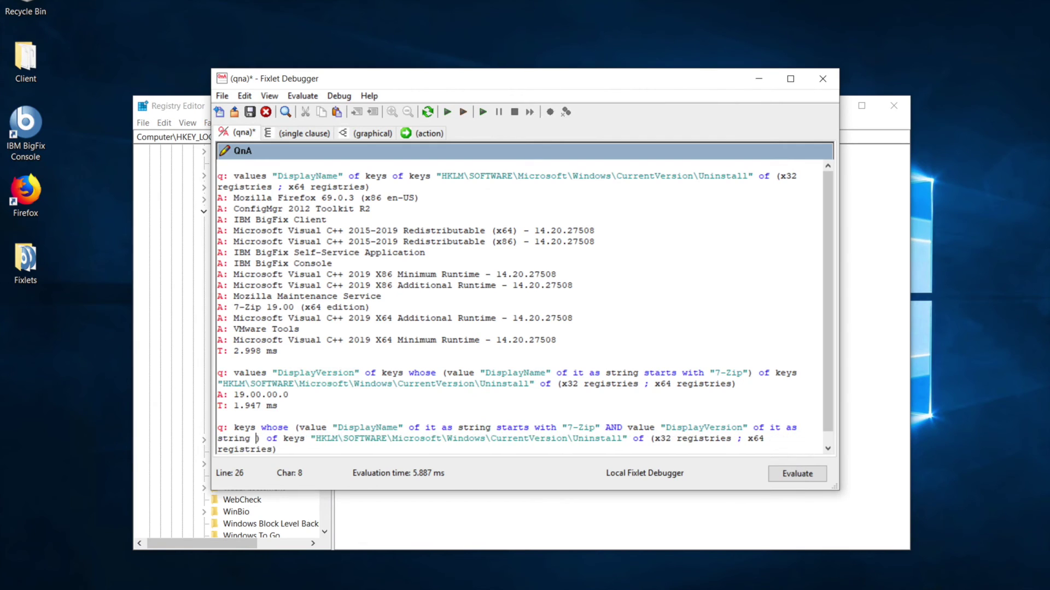
text(>=)
text( "19.00.00)
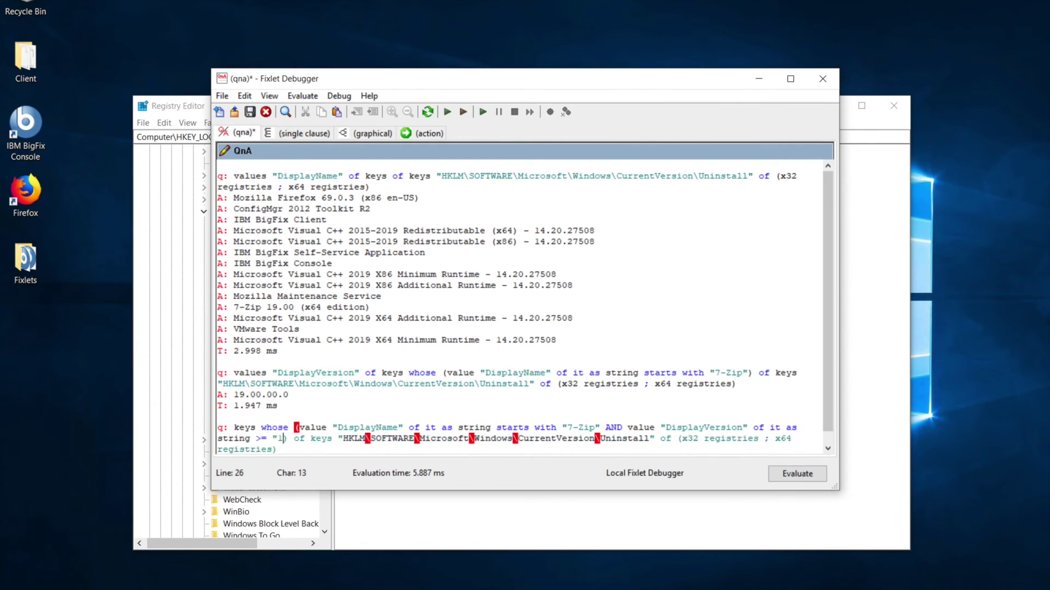
text(.0)
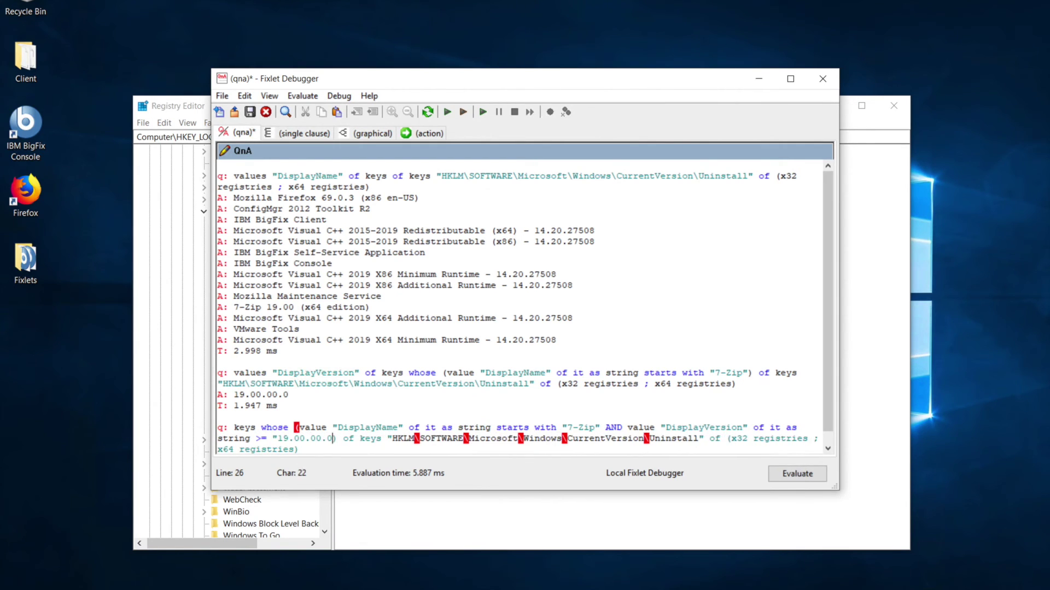
text(")
key(F5)
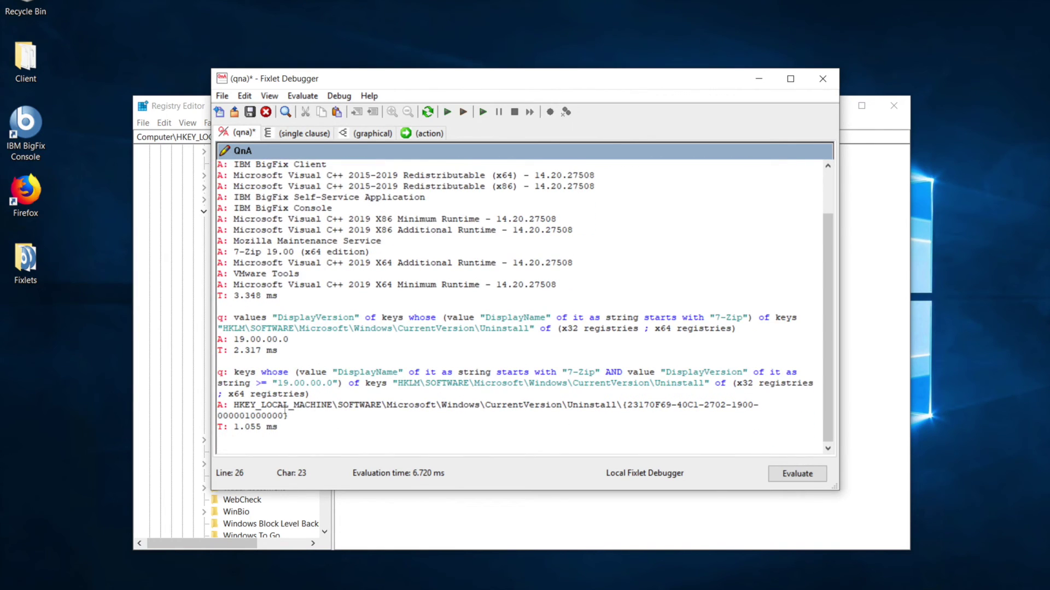
Prefix the third query with exists (returns True), then not exists, which evaluates to False.
click(234, 373)
text(exists)
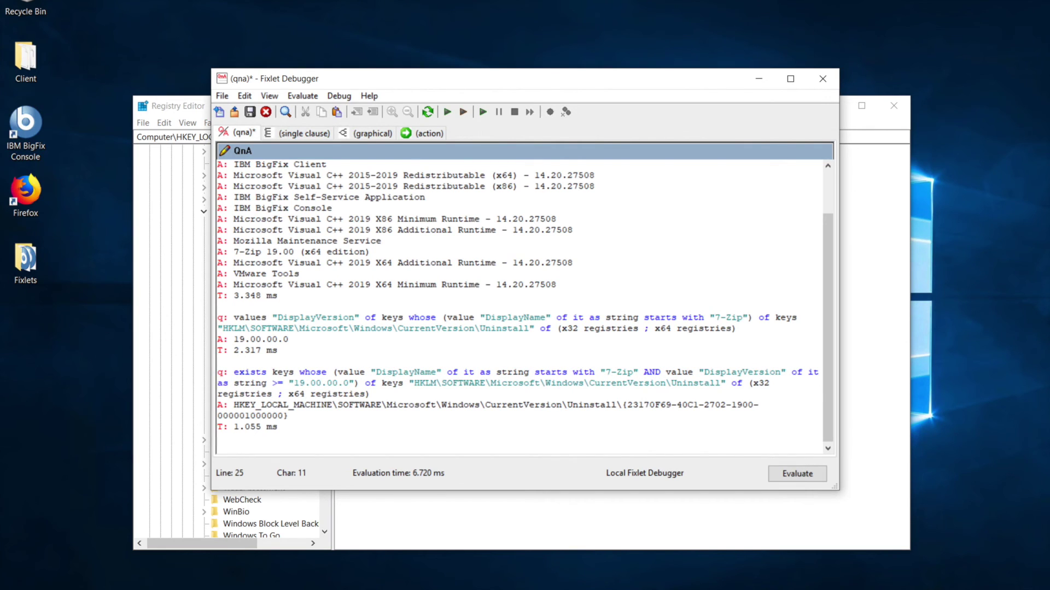
key(F5)
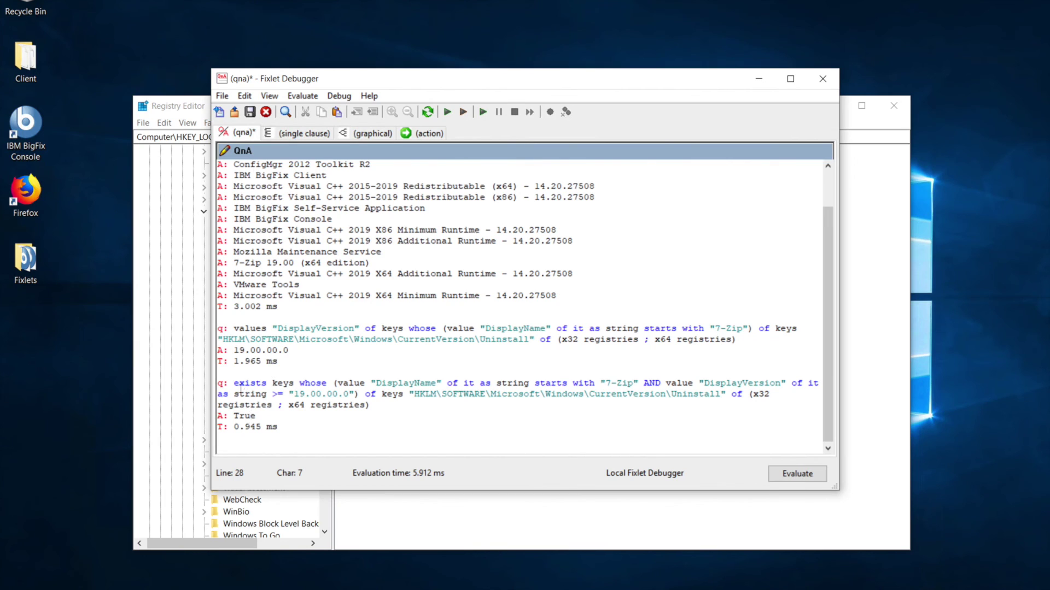
click(235, 385)
text(not)
key(F5)
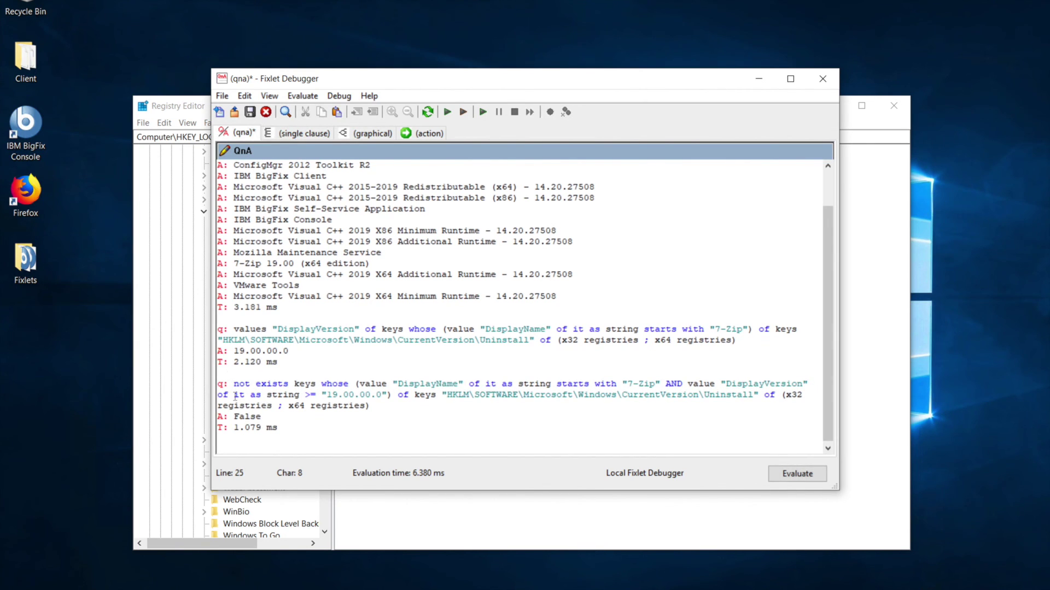